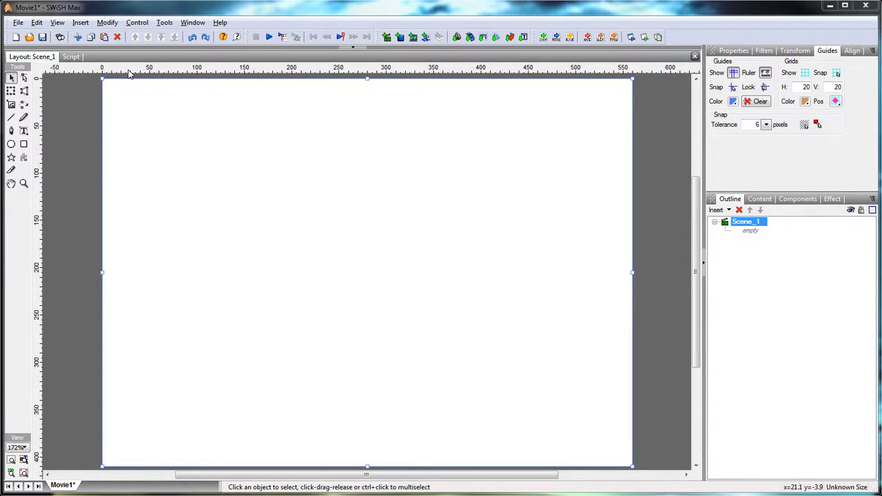
# Place a horizontal guide at about 123.5 on the stage and undo its placement.
pyautogui.moveTo(128, 73); pyautogui.dragTo(125, 195)
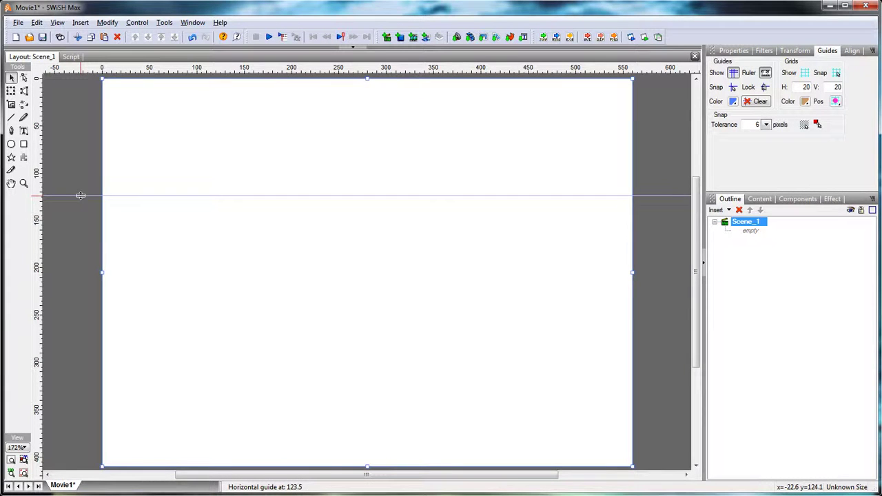
pyautogui.click(193, 38)
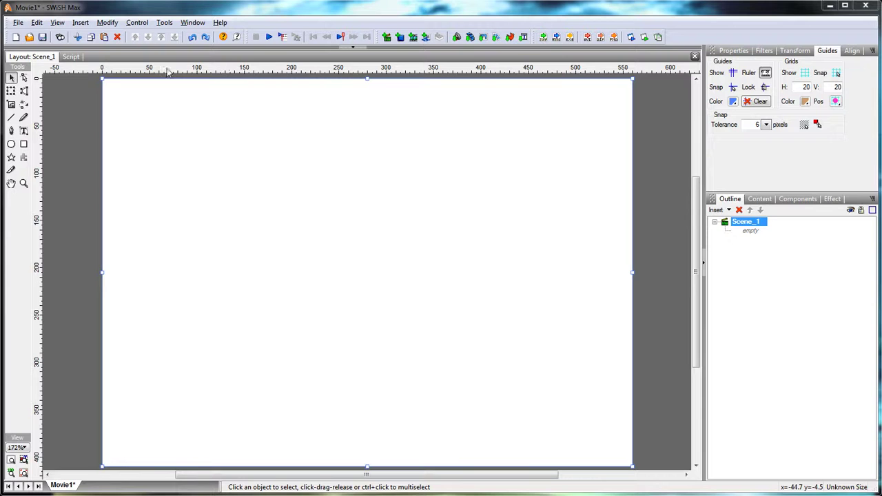
pyautogui.rightClick(74, 183)
pyautogui.moveTo(102, 232)
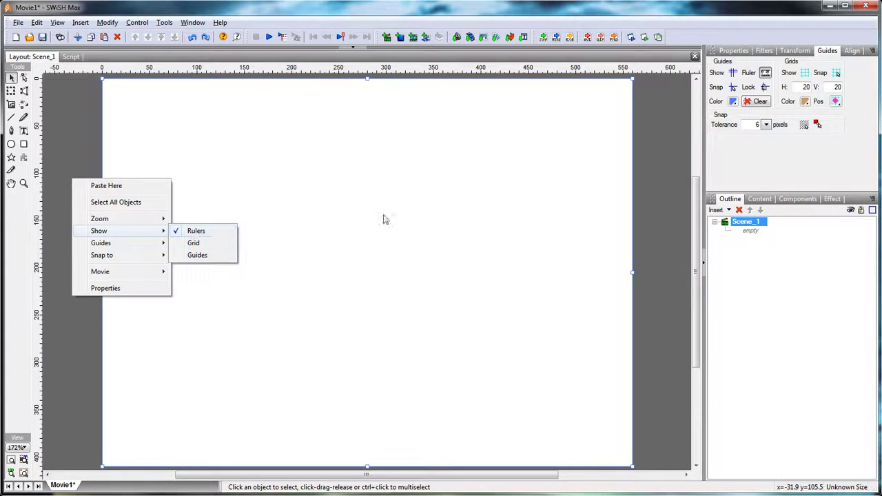
pyautogui.click(71, 138)
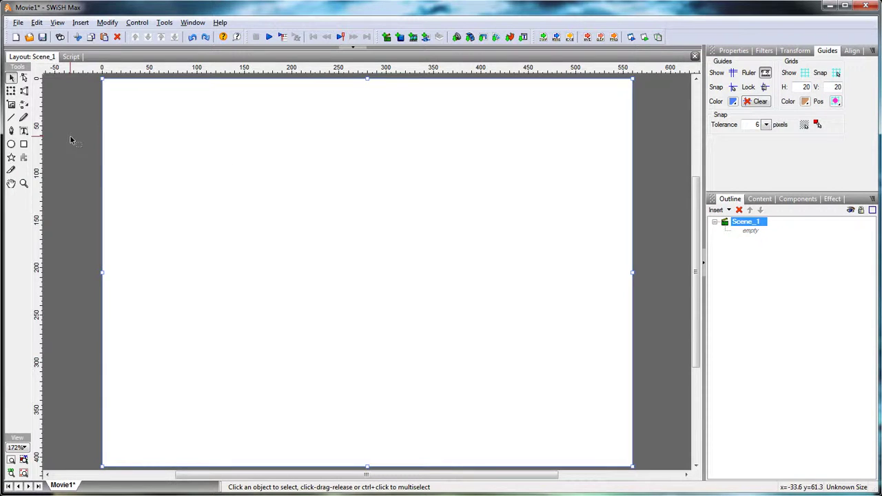
# Try to insert a horizontal guide at position 205.
pyautogui.rightClick(80, 184)
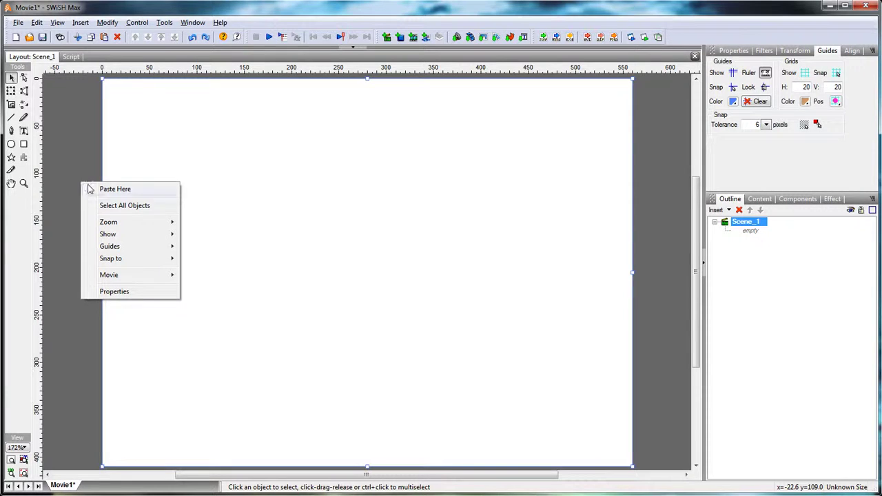
pyautogui.moveTo(113, 251)
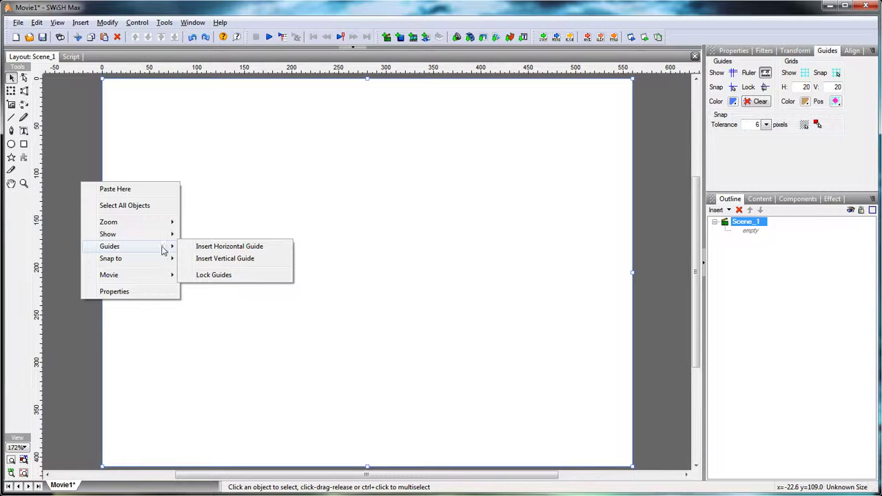
pyautogui.click(230, 246)
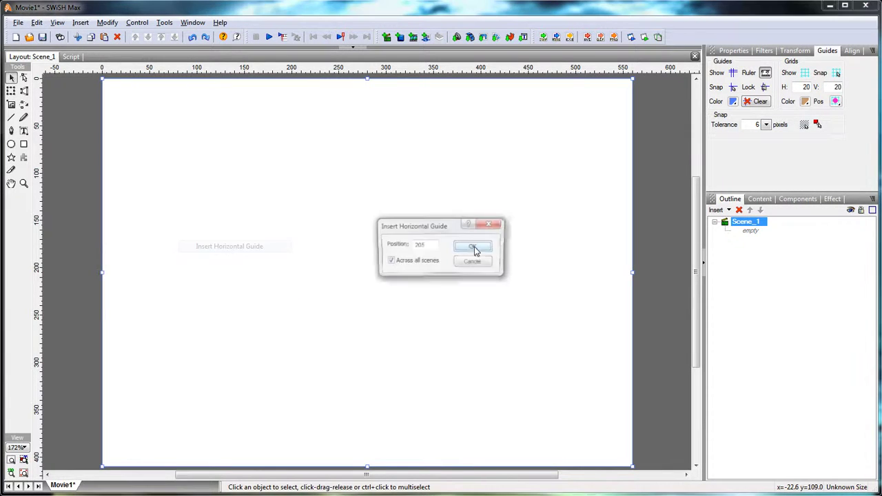
pyautogui.doubleClick(428, 245)
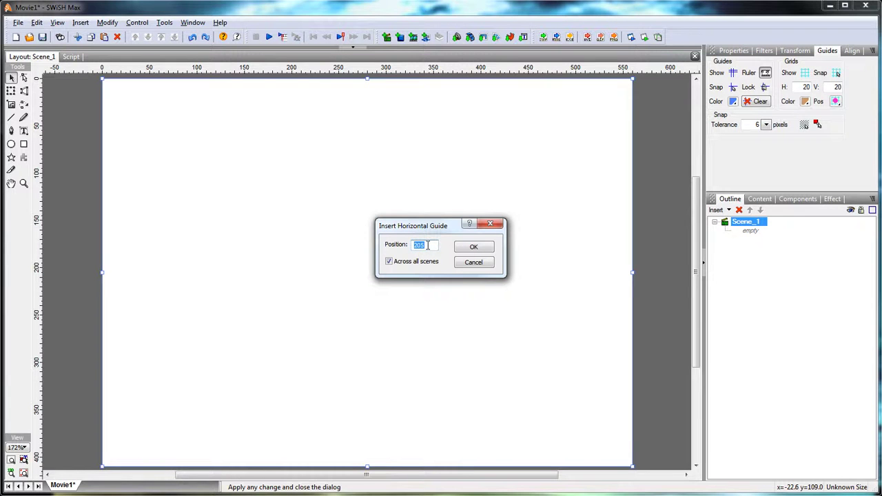
pyautogui.click(388, 266)
pyautogui.click(478, 248)
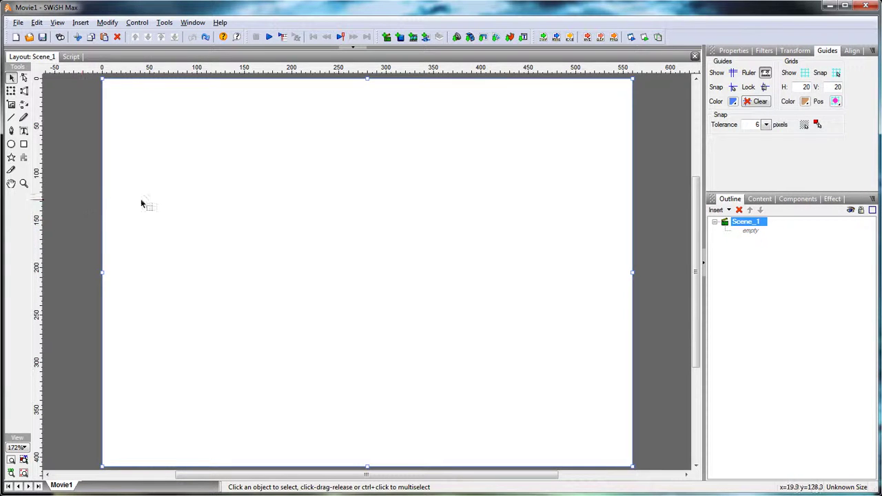
# Turn on the display of guides and insert a horizontal guide at position 205.
pyautogui.rightClick(90, 214)
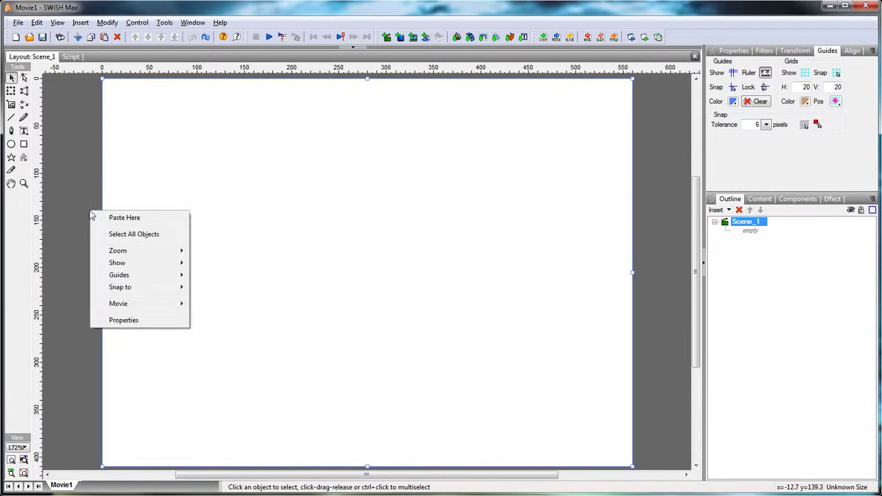
pyautogui.moveTo(131, 266)
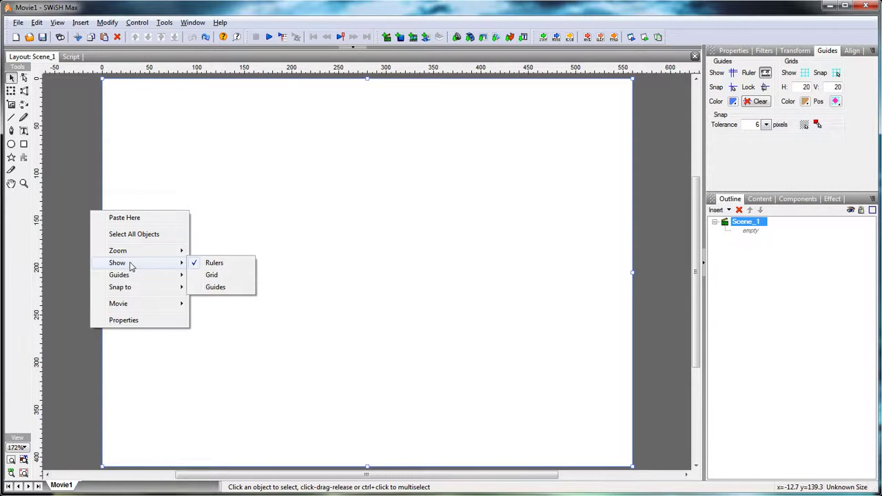
pyautogui.click(215, 287)
pyautogui.rightClick(80, 197)
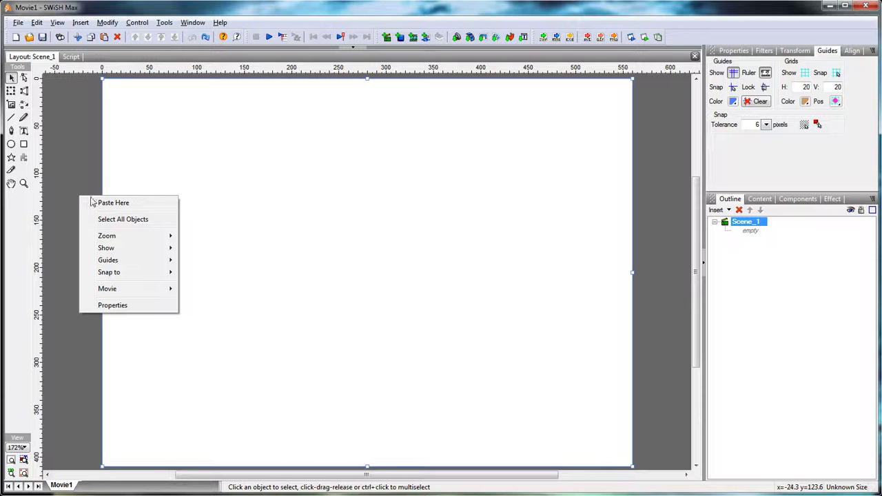
pyautogui.moveTo(146, 263)
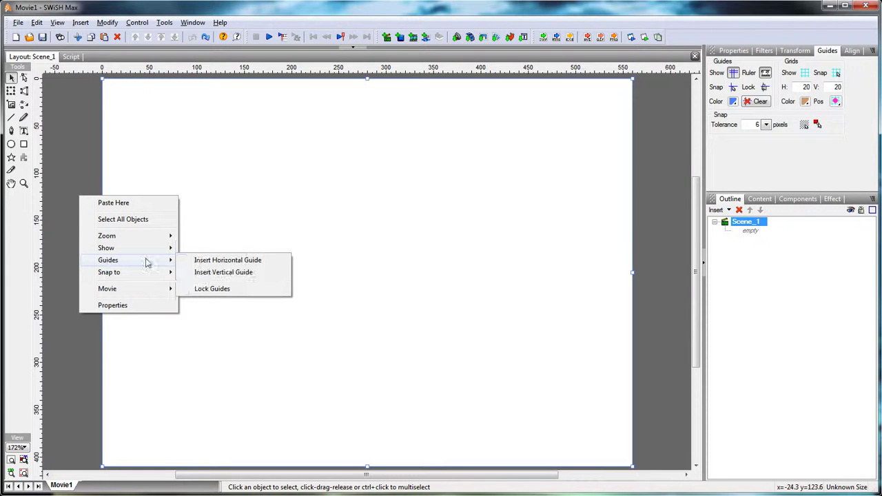
pyautogui.click(227, 259)
pyautogui.click(471, 251)
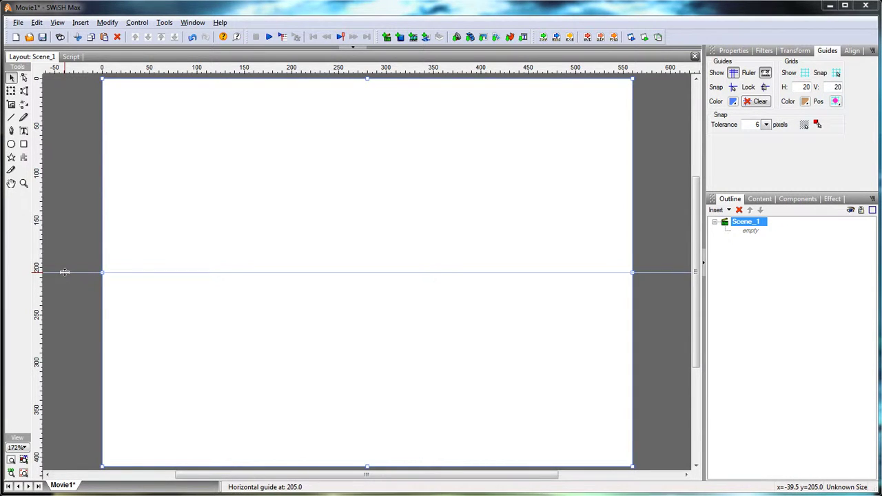
# Move the horizontal guide up to about 199.8, and set its position to exactly 200.
pyautogui.moveTo(64, 273); pyautogui.dragTo(65, 267)
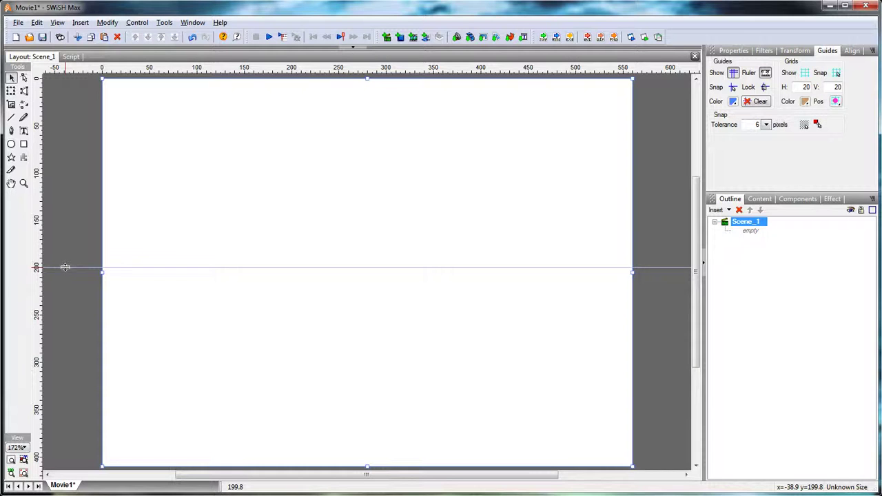
pyautogui.moveTo(65, 268); pyautogui.dragTo(66, 267)
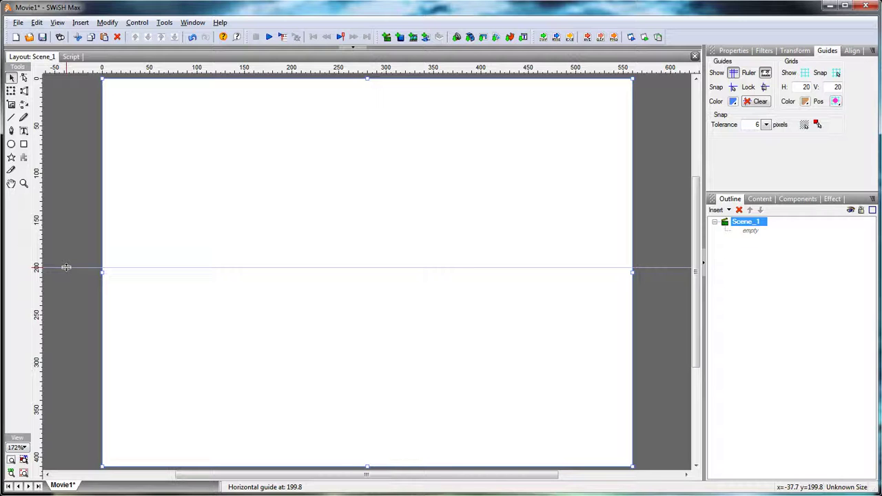
pyautogui.doubleClick(109, 268)
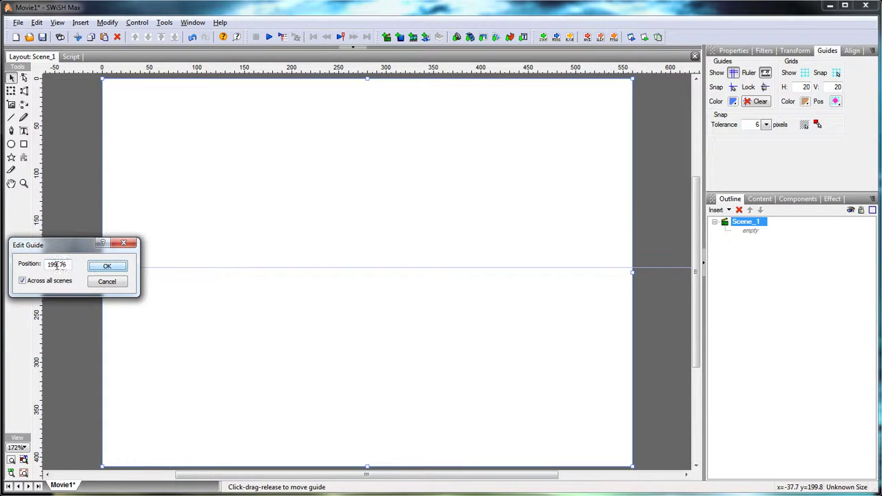
pyautogui.moveTo(68, 264); pyautogui.dragTo(38, 267)
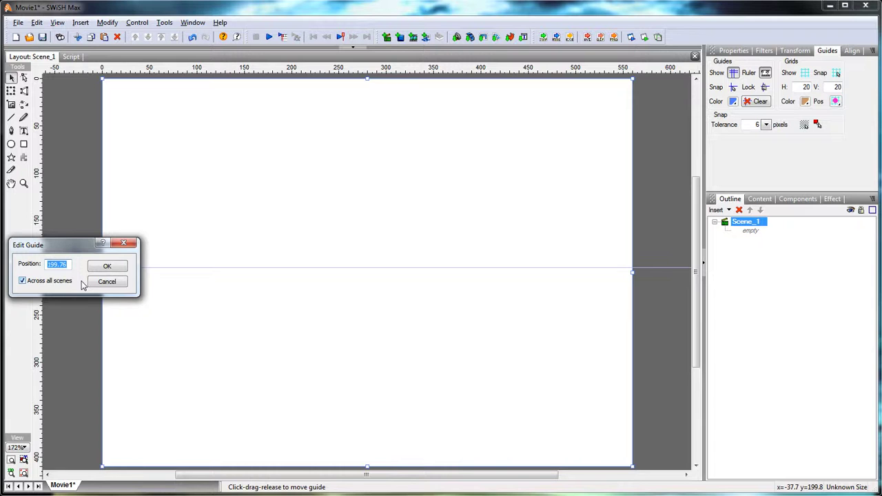
pyautogui.write('200')
pyautogui.click(106, 268)
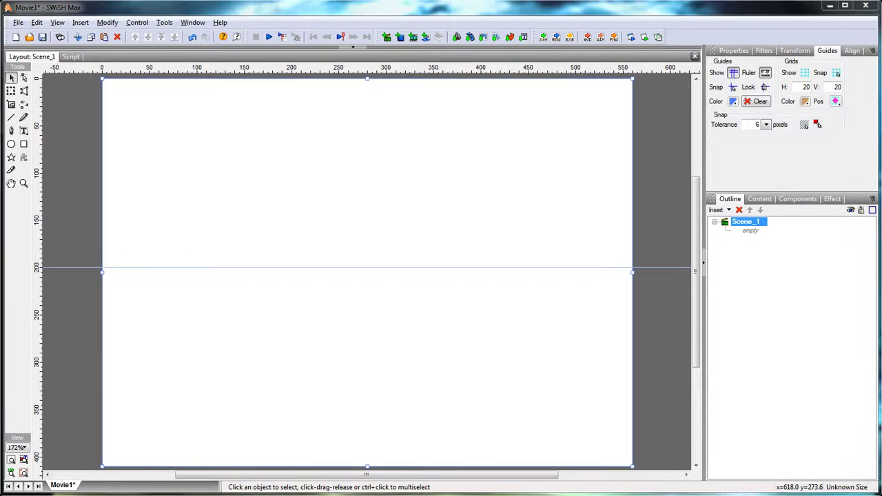
# Turn the guides off and back on, and do the same with the rulers.
pyautogui.click(733, 75)
pyautogui.click(733, 76)
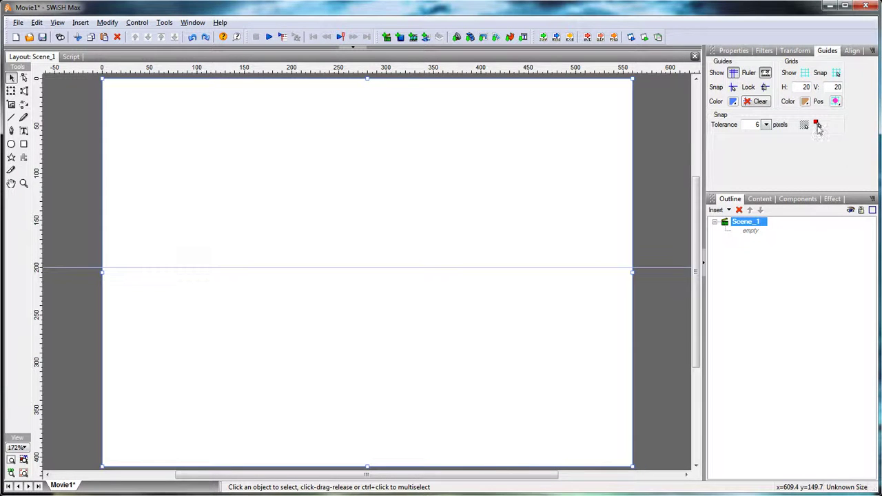
pyautogui.click(766, 76)
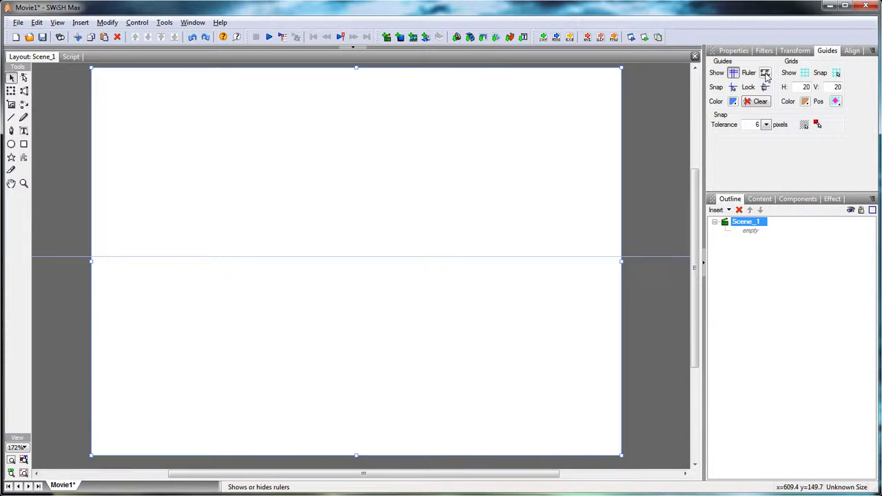
pyautogui.click(765, 76)
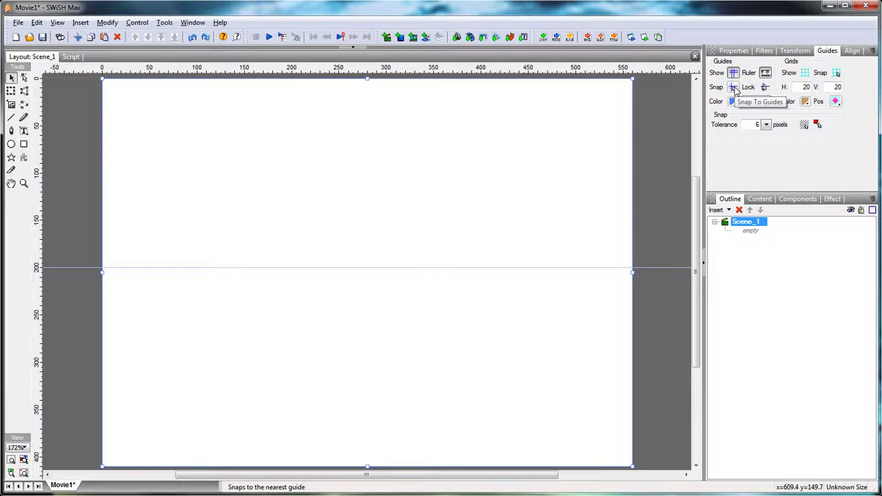
# Enable snapping to guides and draw a rectangle about 264 by 67 pixels above the horizontal guide.
pyautogui.click(734, 88)
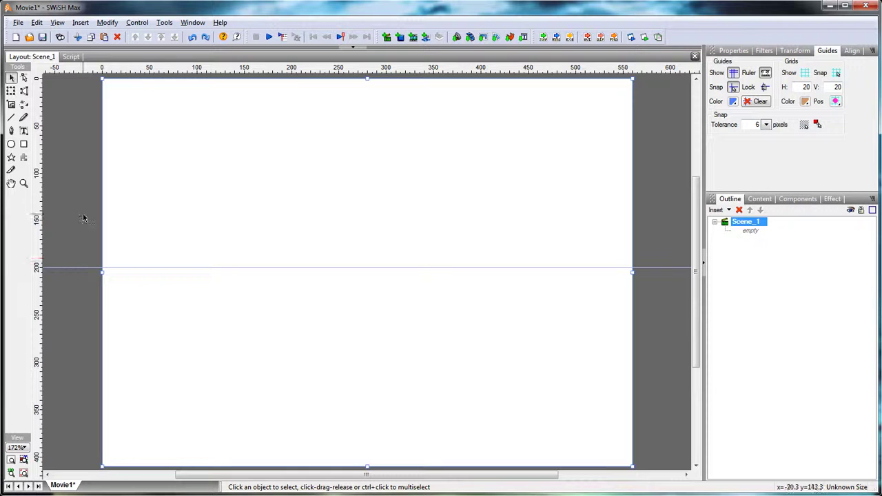
pyautogui.click(24, 144)
pyautogui.moveTo(140, 155); pyautogui.dragTo(391, 218)
pyautogui.click(11, 77)
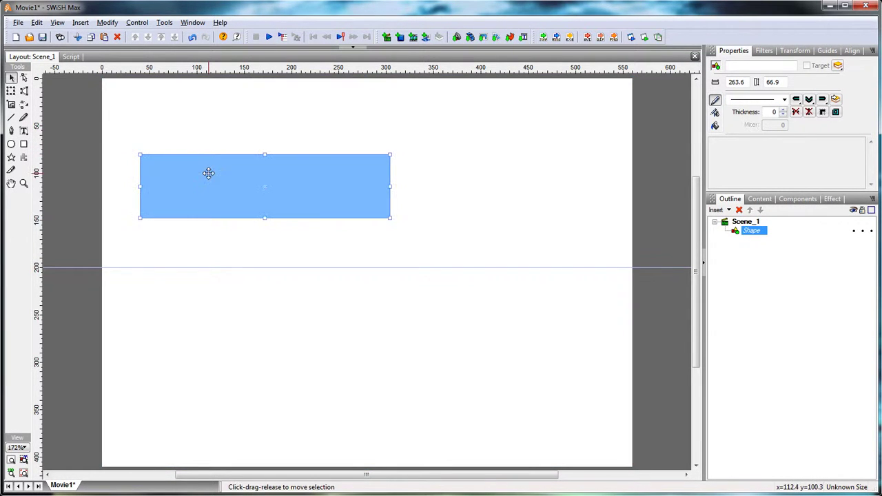
# Snap the rectangle's lower edge to the horizontal guide and its left edge to a new vertical guide at about 50.
pyautogui.moveTo(208, 173); pyautogui.dragTo(218, 223)
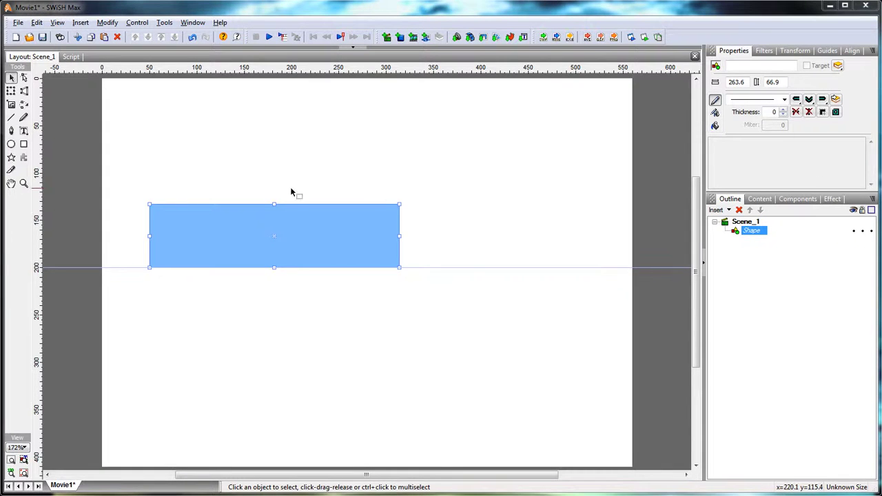
pyautogui.moveTo(44, 209); pyautogui.dragTo(191, 221)
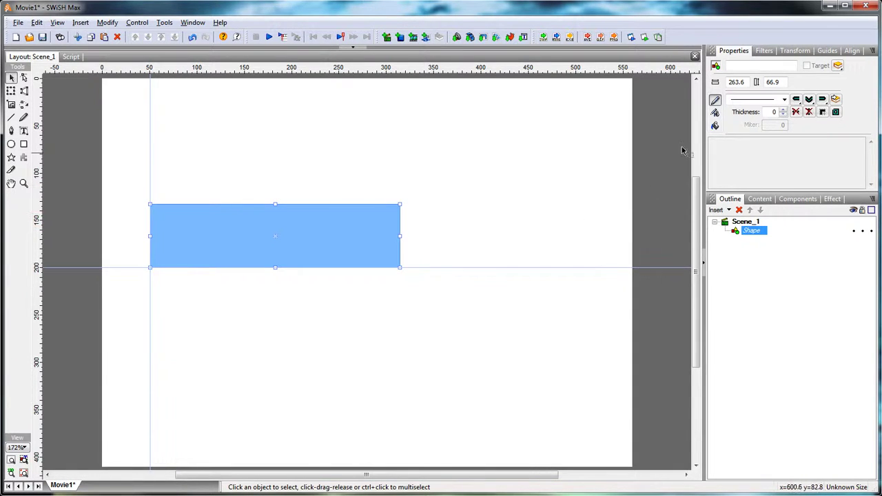
# Reorder the docked panels so Guides directly follows Properties, and toggle the guide lock.
pyautogui.click(766, 51)
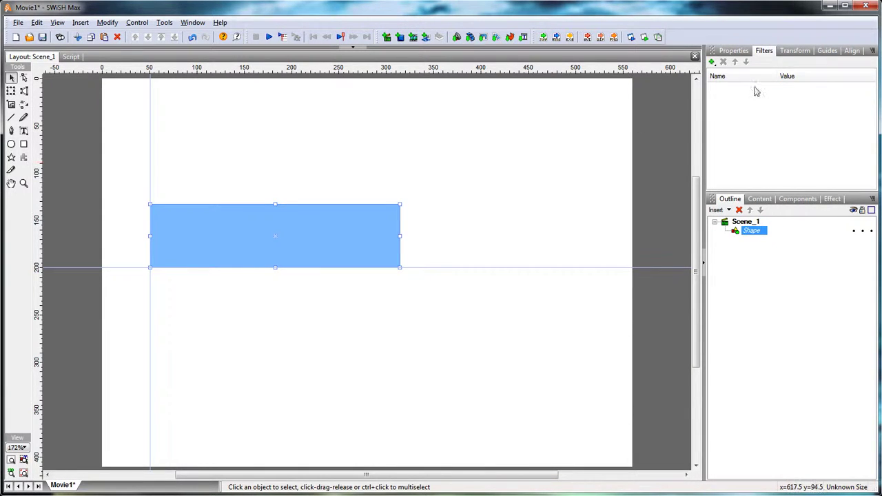
pyautogui.click(827, 51)
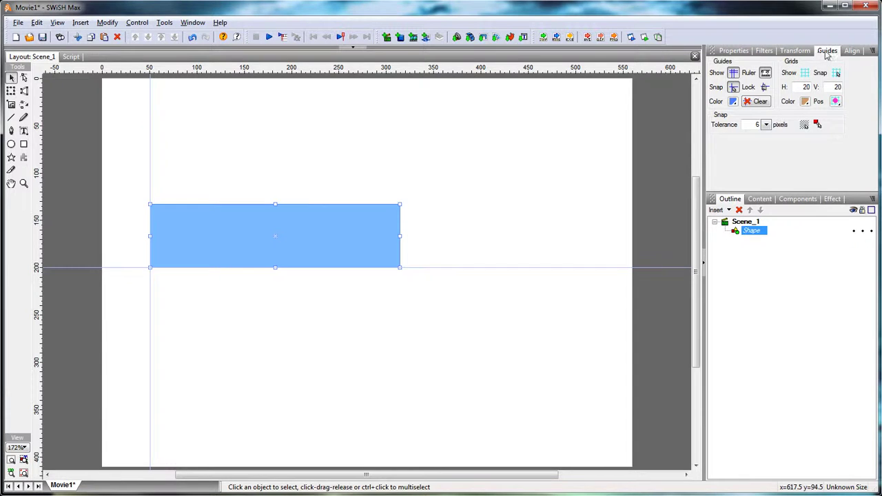
pyautogui.moveTo(827, 52); pyautogui.dragTo(770, 54)
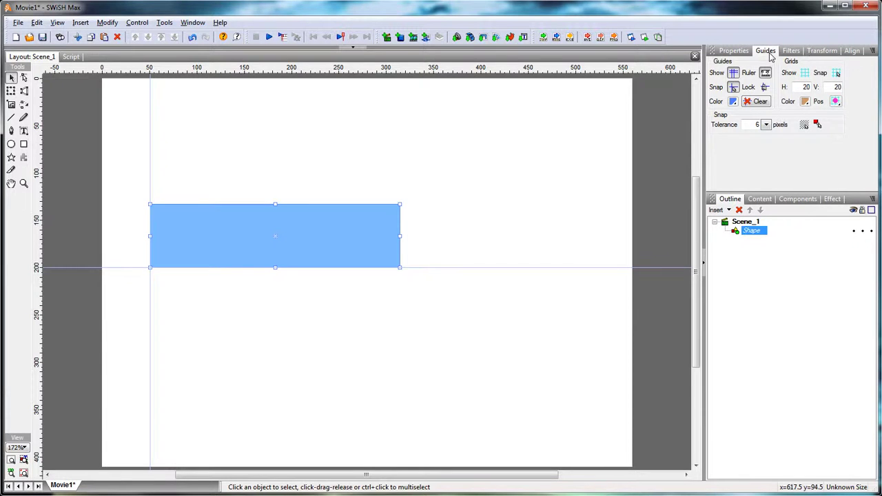
pyautogui.click(765, 87)
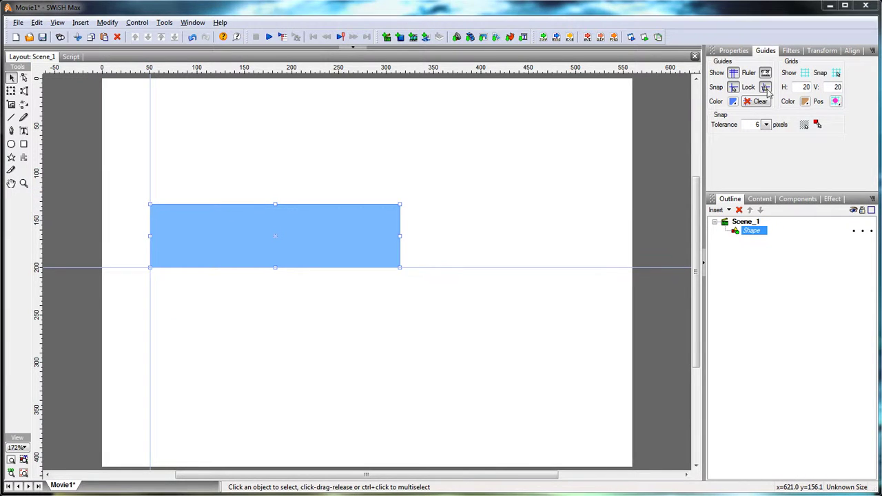
# Change the color of the guides to red.
pyautogui.click(733, 102)
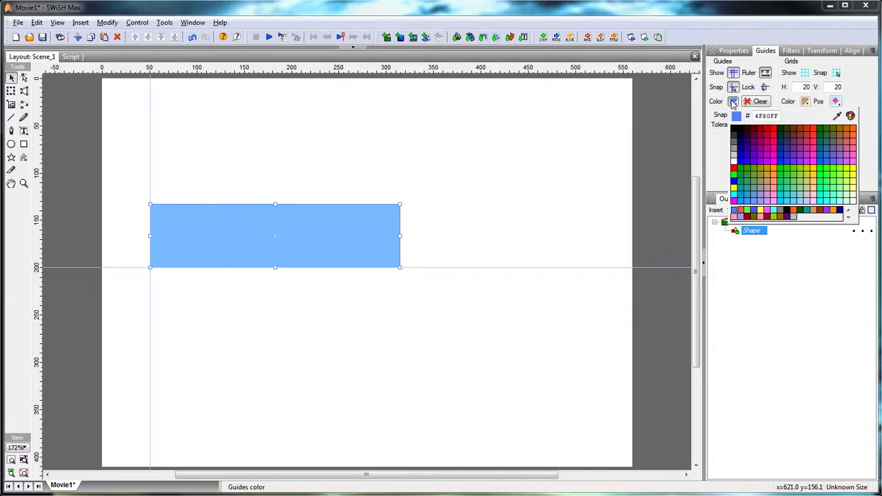
pyautogui.click(734, 168)
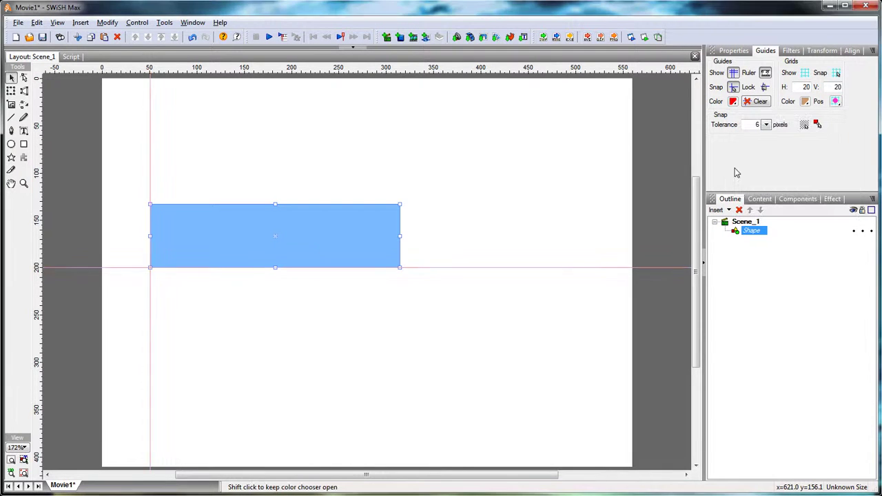
pyautogui.click(734, 103)
pyautogui.click(735, 104)
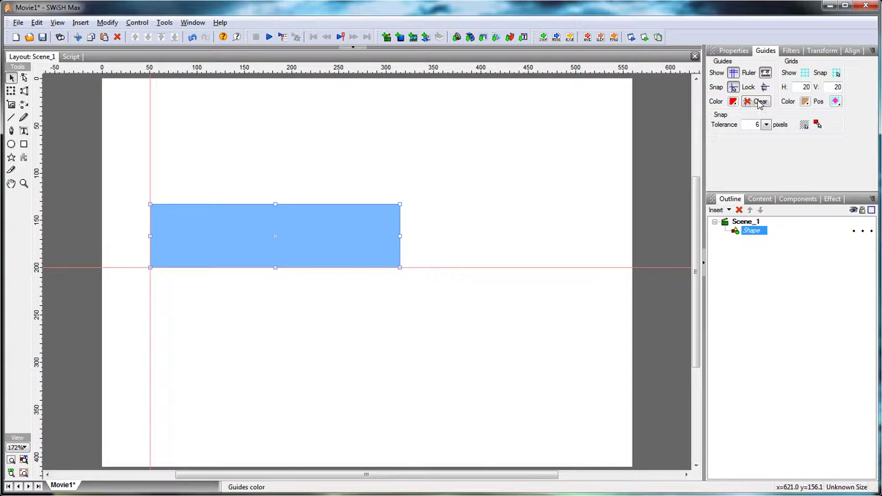
# Clear all guides from the stage and undo the clearing.
pyautogui.click(759, 103)
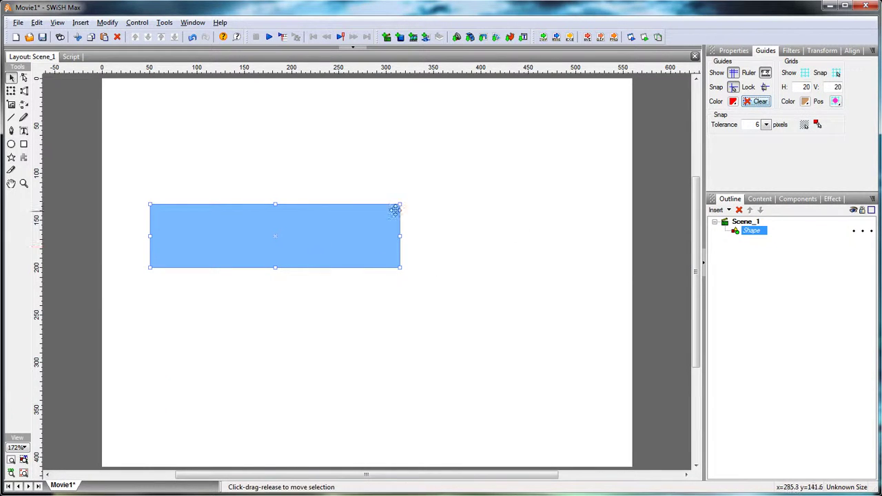
pyautogui.click(193, 38)
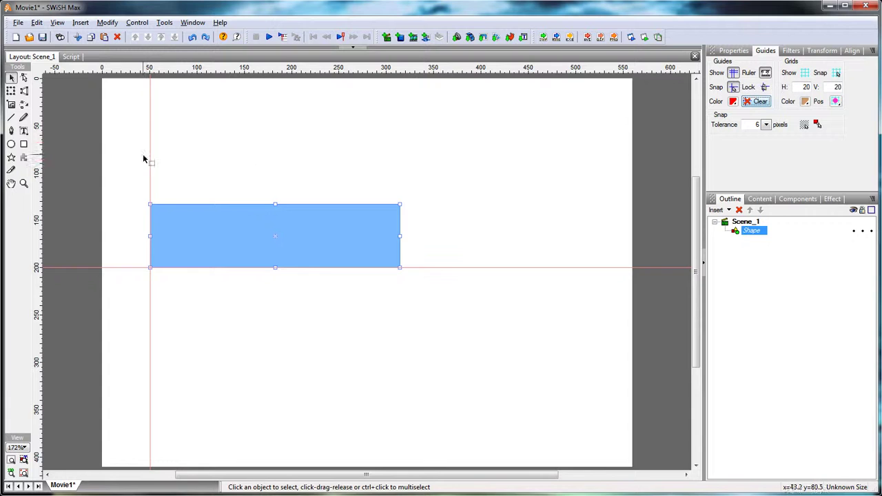
# Hide the guides and display the grid on the stage.
pyautogui.click(734, 73)
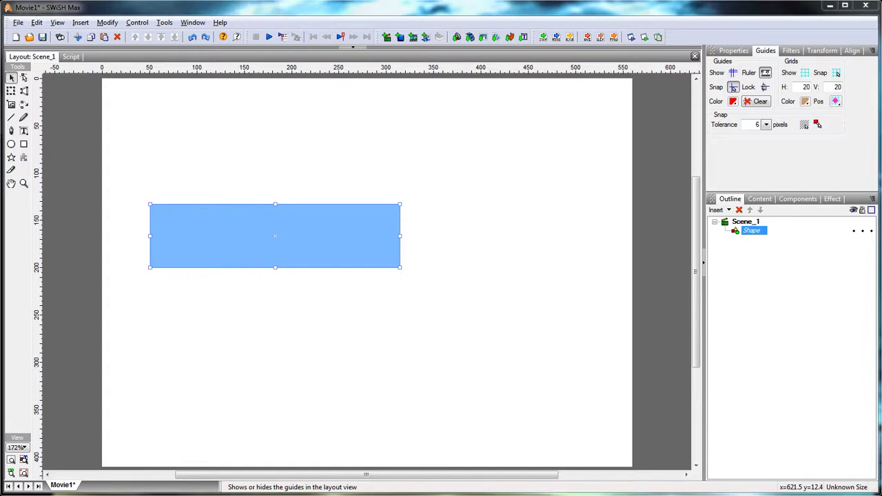
pyautogui.click(805, 73)
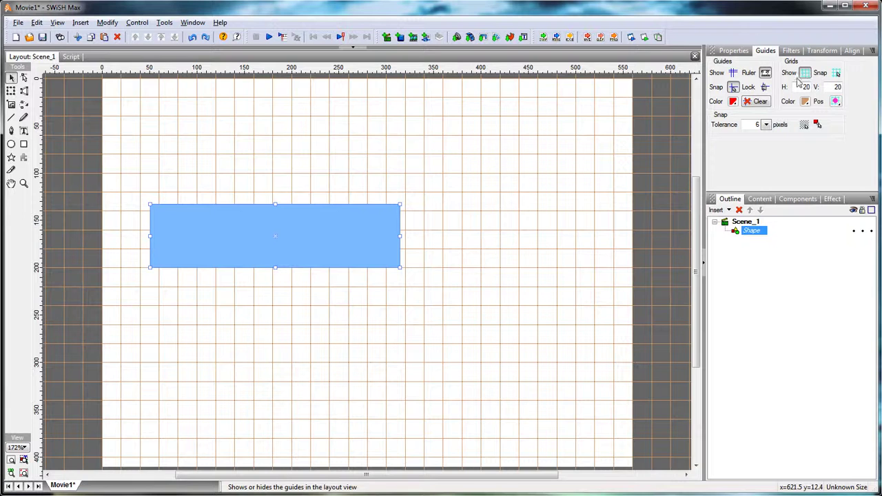
# Turn on grid snapping and move the rectangle so its left edge snaps to 40 and its lower edge to 220.
pyautogui.click(246, 237)
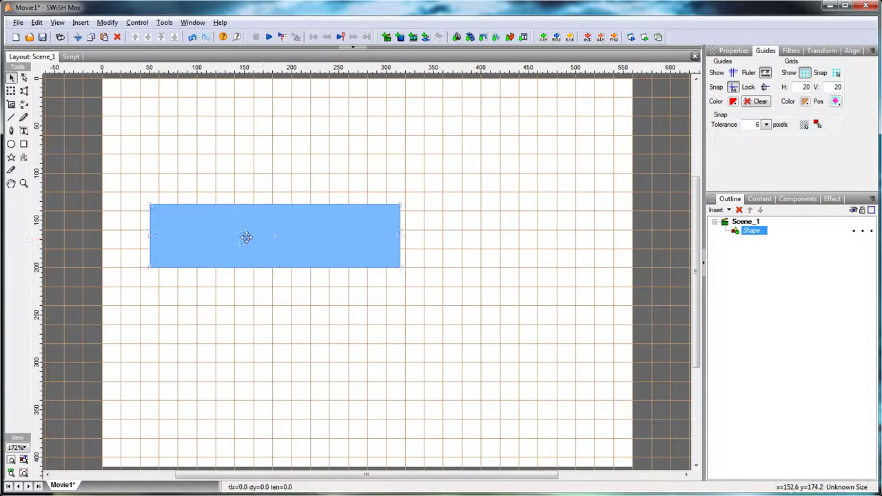
pyautogui.moveTo(247, 237)
pyautogui.mouseDown()
pyautogui.moveTo(234, 238)
pyautogui.moveTo(242, 241)
pyautogui.mouseUp()
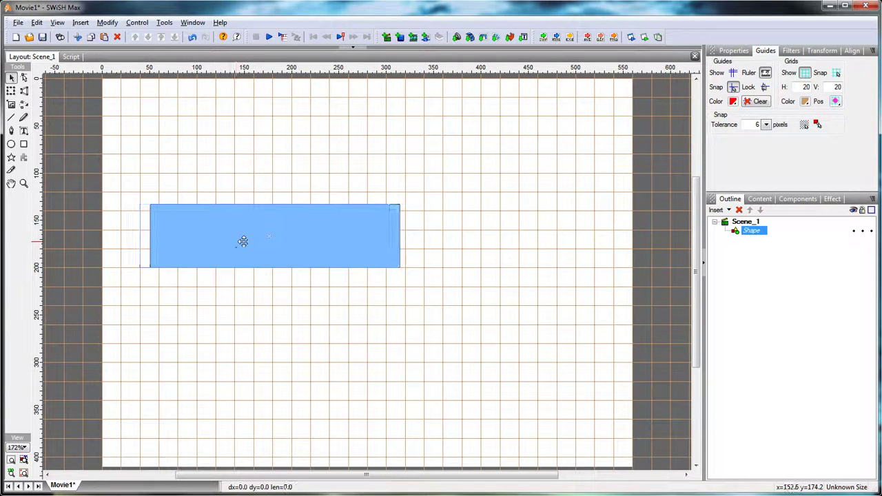
pyautogui.click(838, 73)
pyautogui.moveTo(215, 241); pyautogui.dragTo(203, 258)
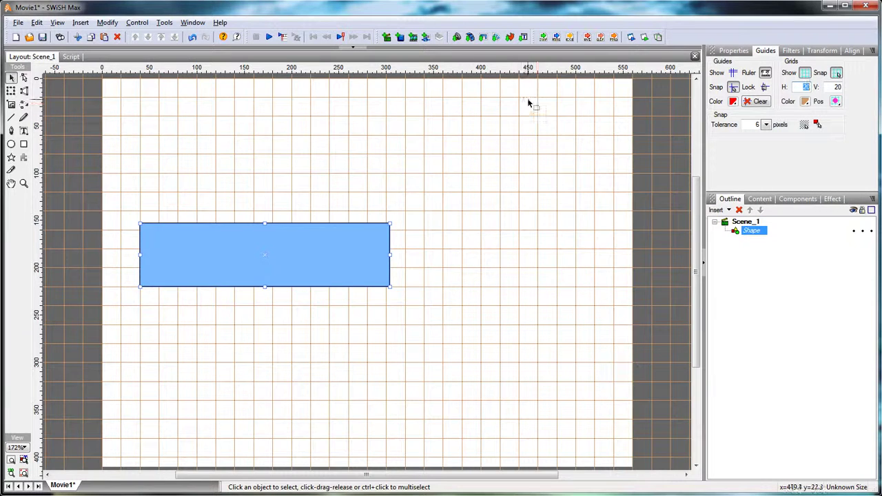
pyautogui.doubleClick(836, 87)
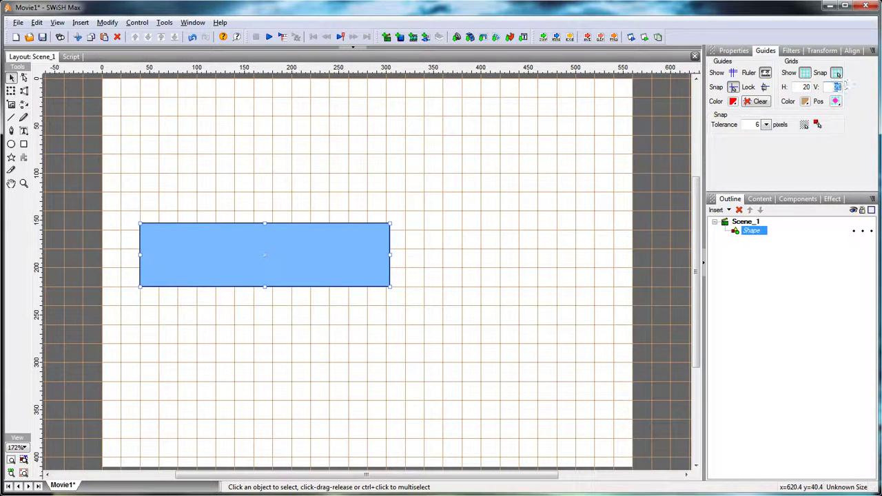
pyautogui.click(806, 102)
pyautogui.click(853, 121)
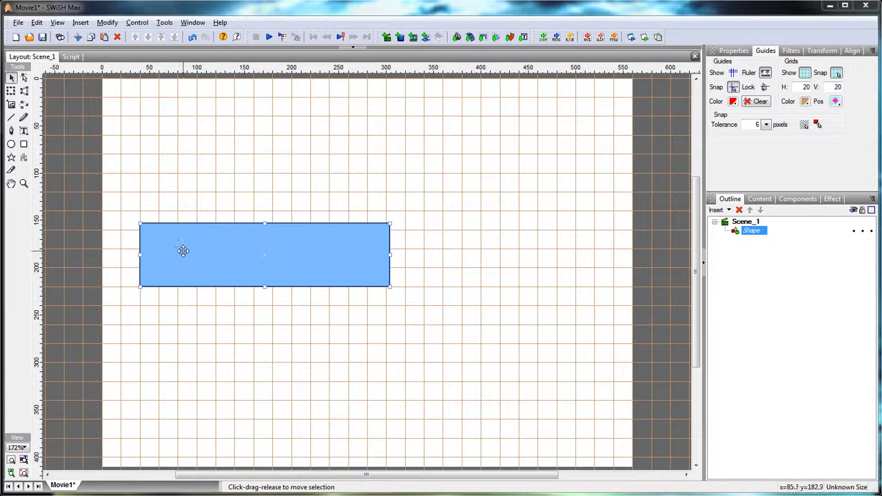
# Display the grid in front of the rectangle, and hide the grid again.
pyautogui.click(835, 101)
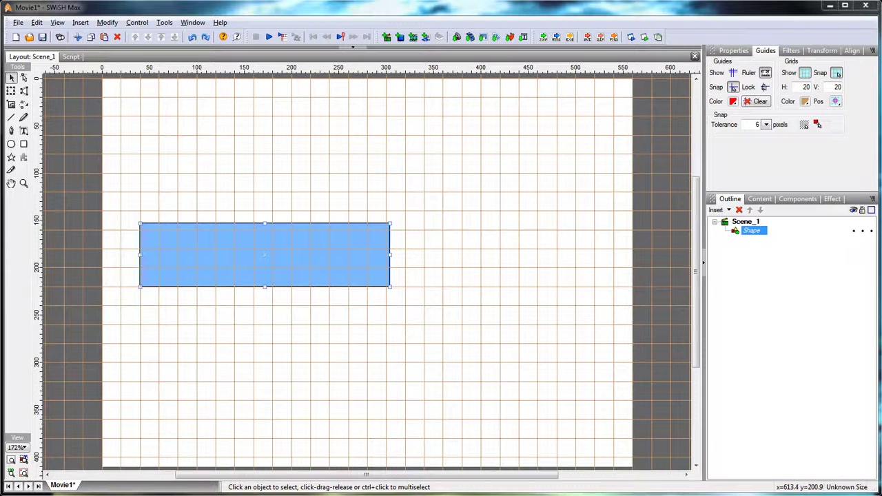
pyautogui.press('Escape')
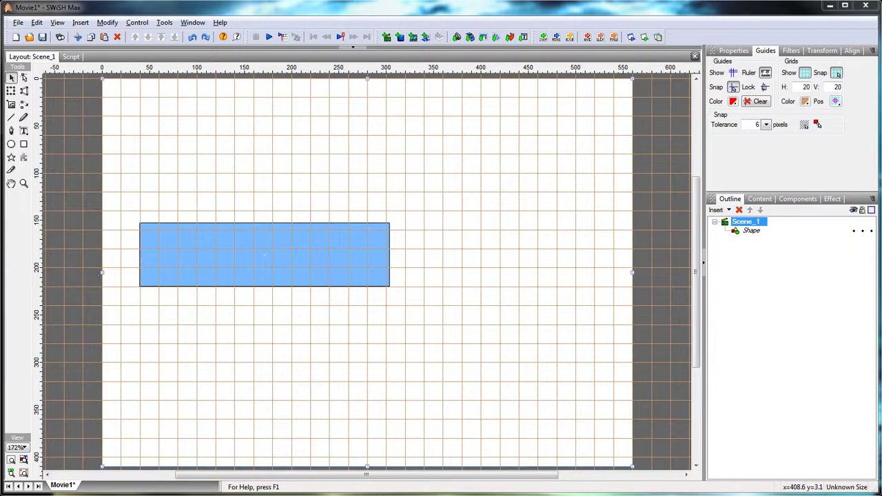
pyautogui.click(805, 73)
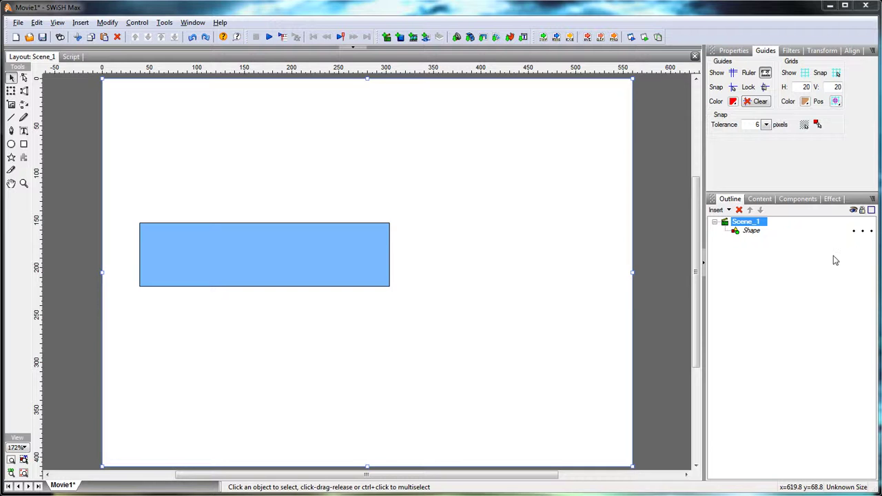
# List the movie's own content instead of the library's, and expand its Shapes and Scenes folders.
pyautogui.click(760, 199)
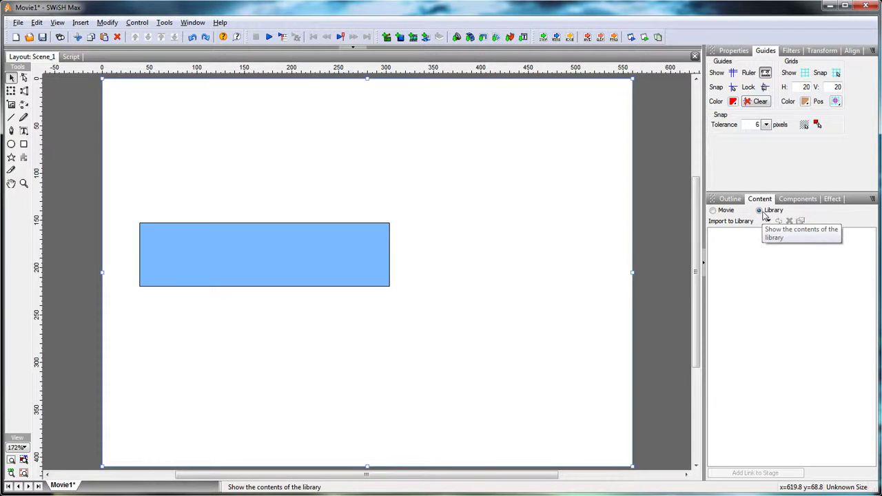
pyautogui.click(713, 210)
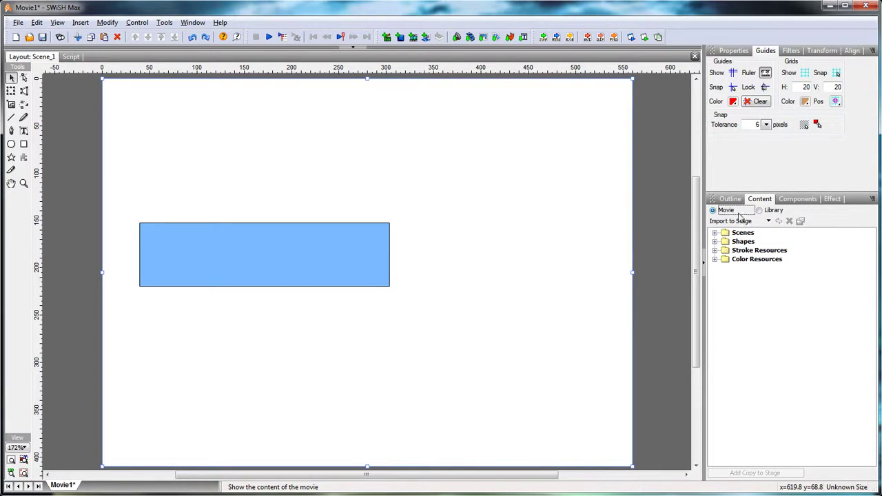
pyautogui.click(715, 242)
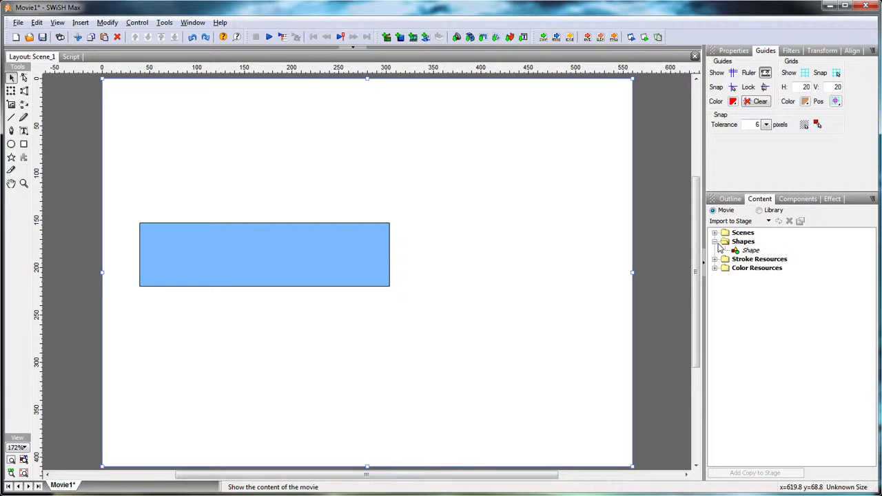
pyautogui.click(750, 251)
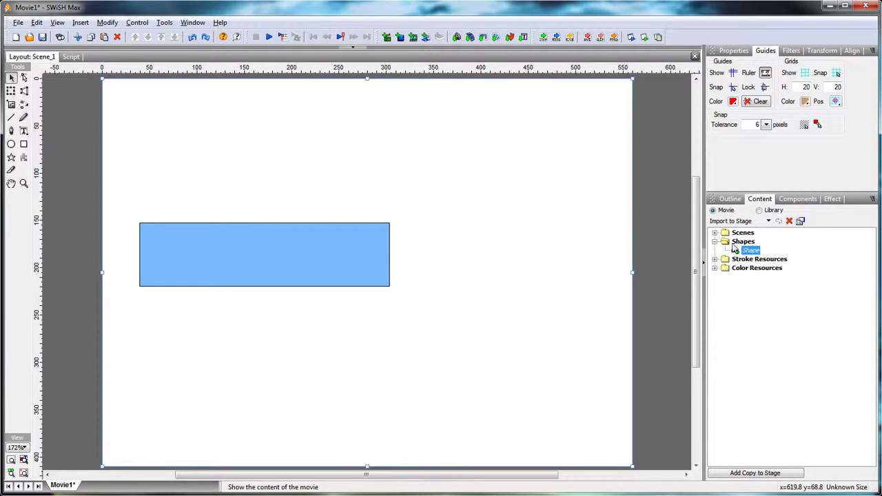
pyautogui.click(715, 234)
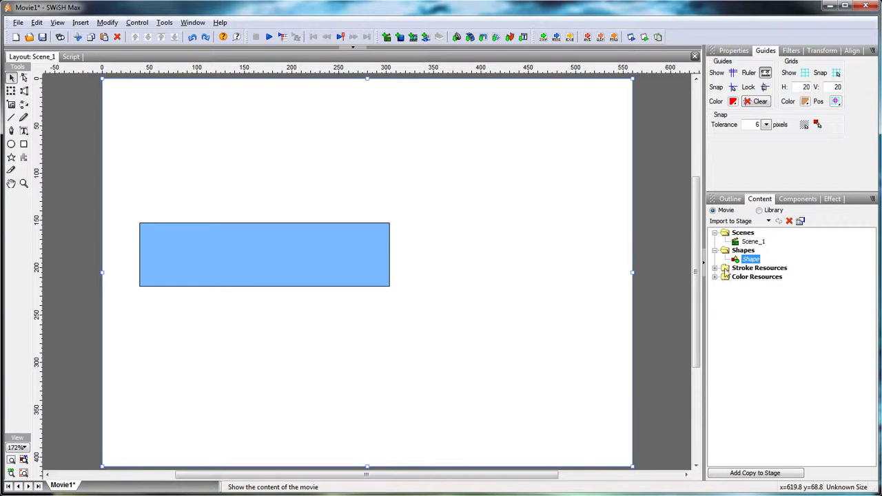
# Expand the Stroke Resources and Color Resources folders and select the rectangle's stroke and blue color entries.
pyautogui.click(715, 268)
pyautogui.click(776, 277)
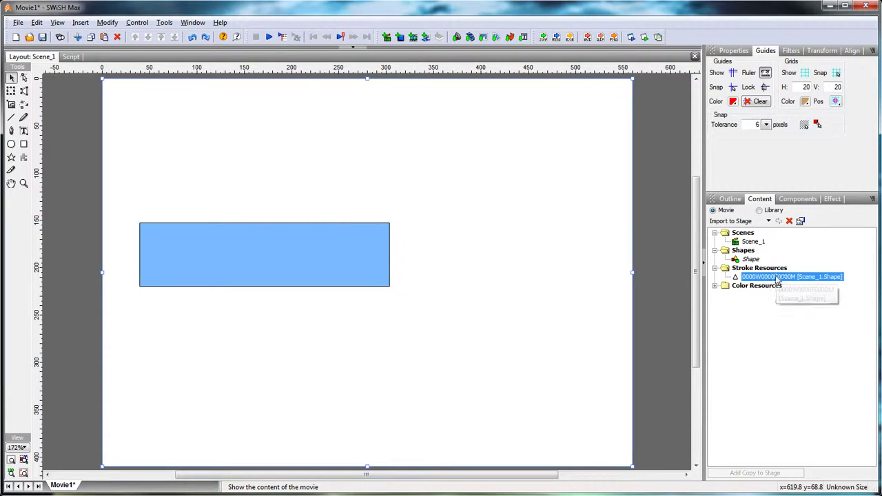
pyautogui.click(716, 286)
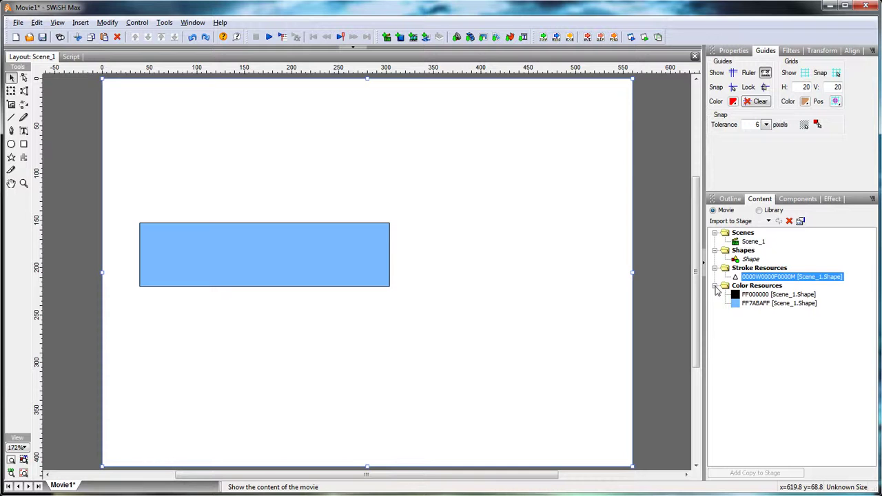
pyautogui.click(755, 304)
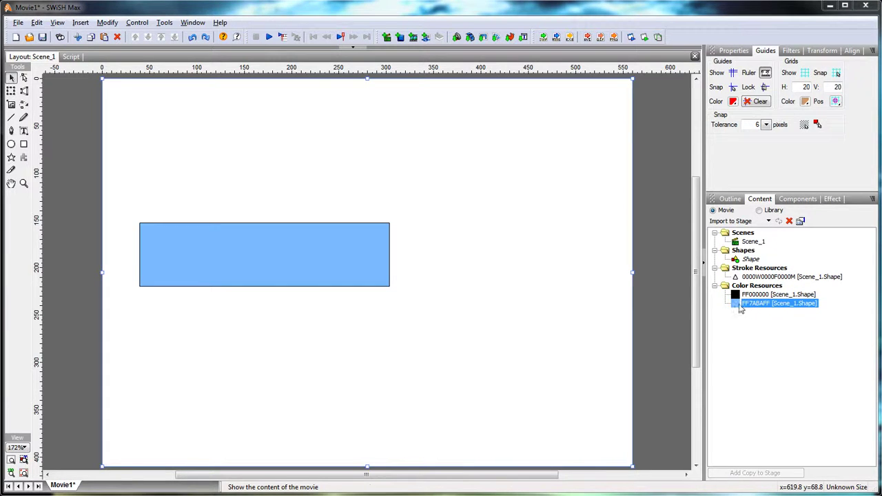
# Inspect the style details of the rectangle's stroke resource and leave them without making changes.
pyautogui.press('Up')
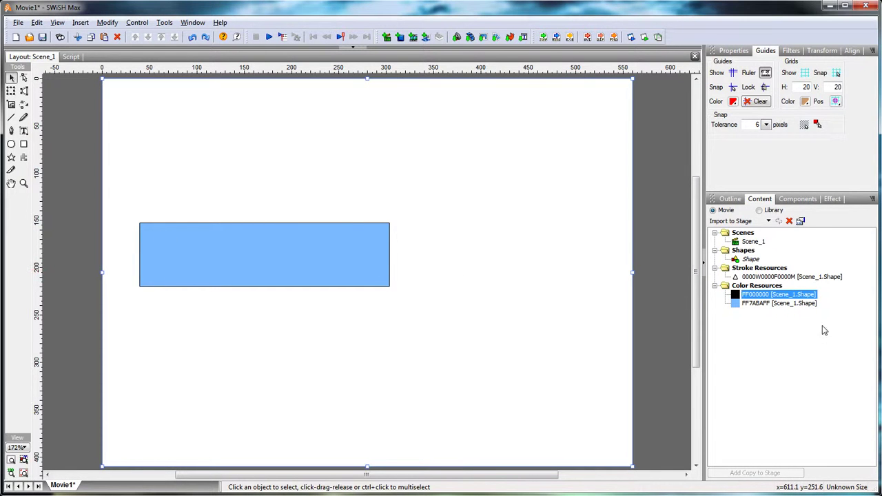
pyautogui.press('Up')
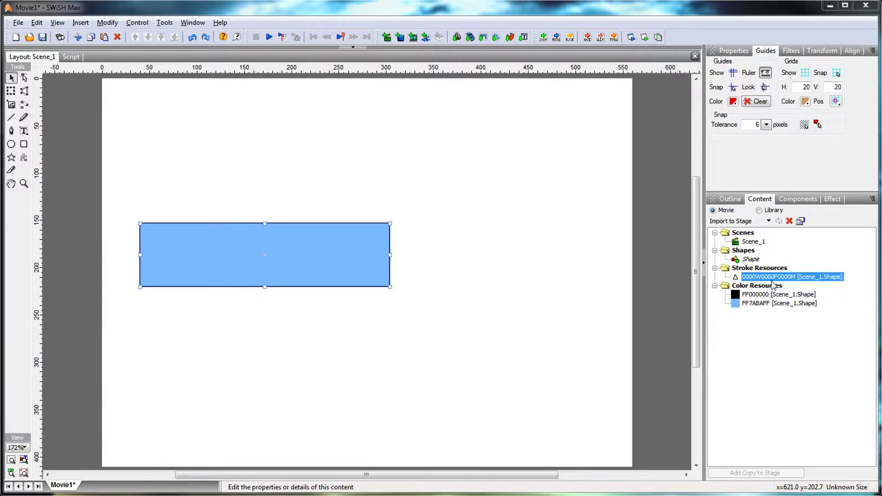
pyautogui.click(800, 221)
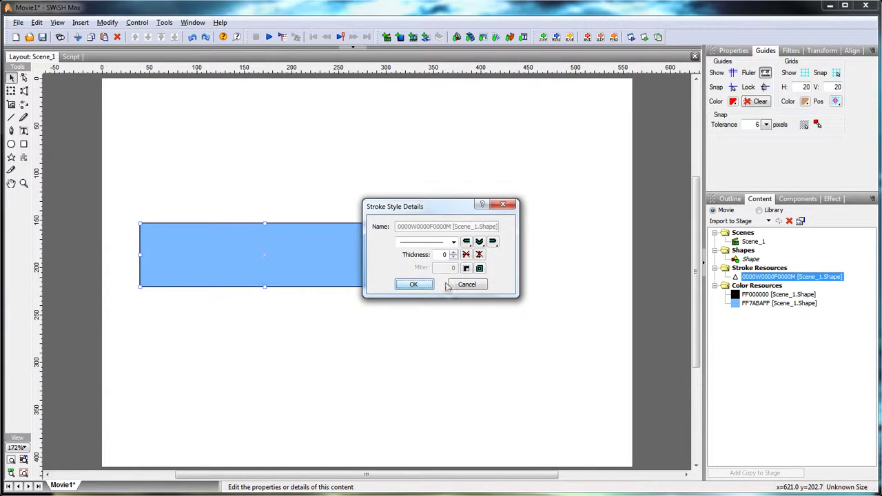
pyautogui.click(466, 287)
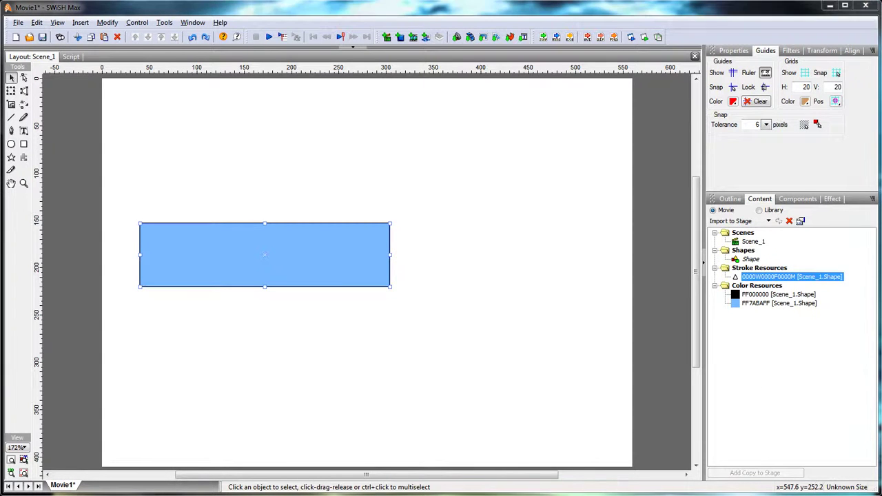
# Add the rectangle to the library under the name 1.
pyautogui.click(759, 211)
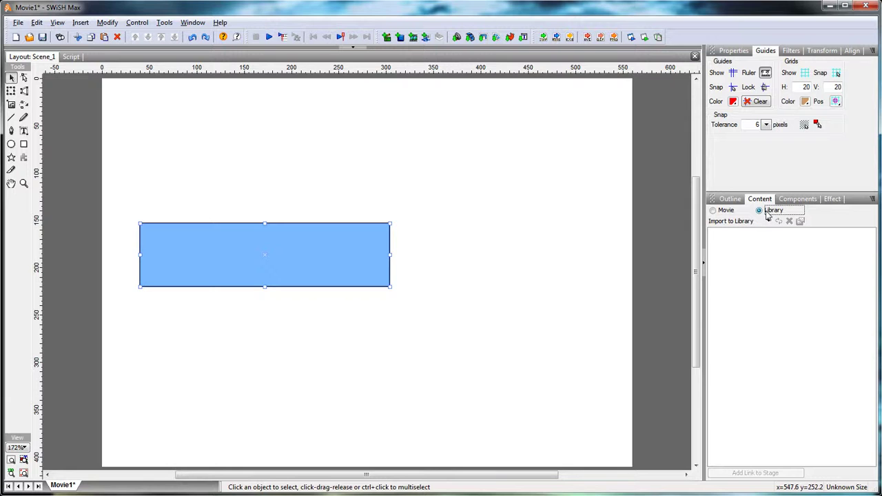
pyautogui.click(730, 199)
pyautogui.rightClick(744, 236)
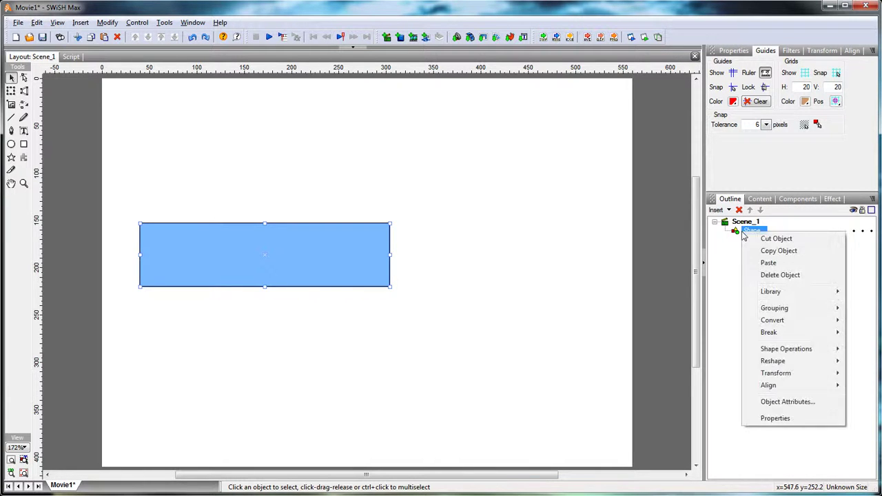
pyautogui.click(799, 174)
pyautogui.click(733, 50)
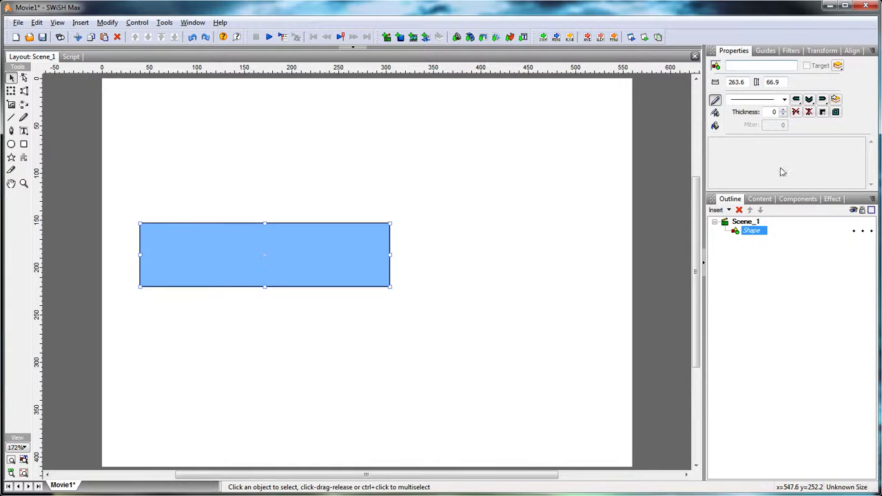
pyautogui.click(838, 66)
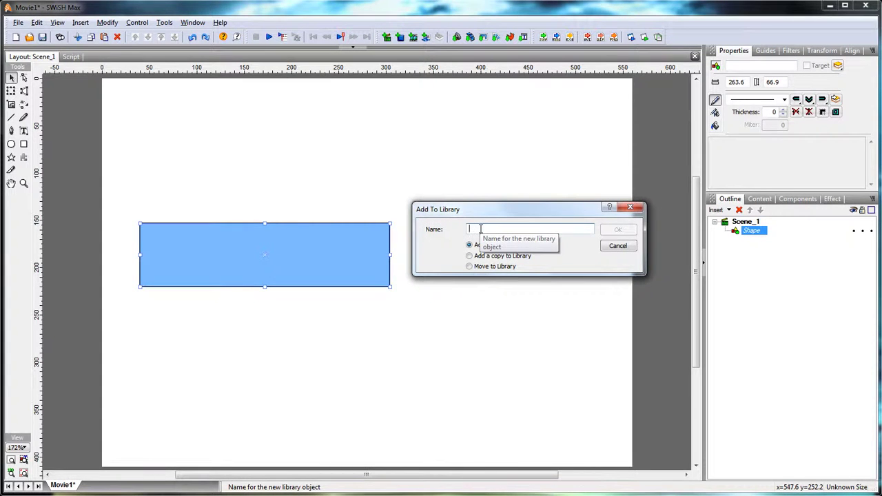
pyautogui.write('1')
pyautogui.click(617, 231)
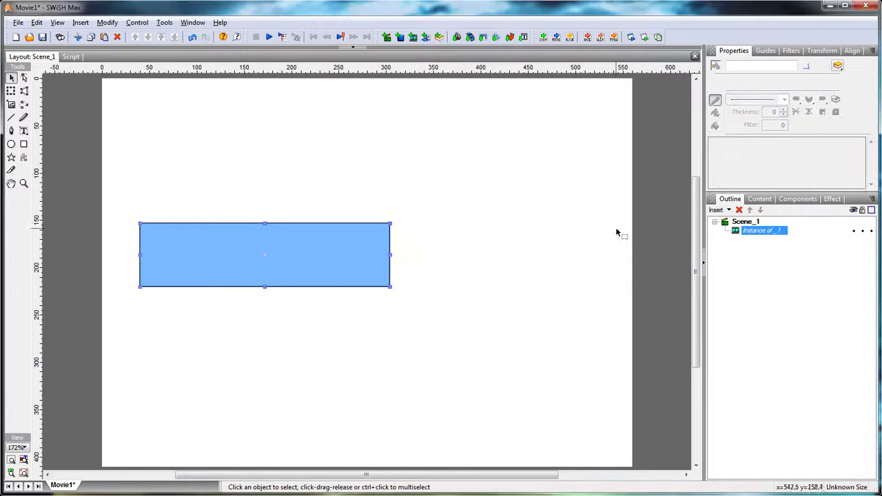
# Expand the library's Shapes folder and select the rectangle's entry.
pyautogui.click(760, 199)
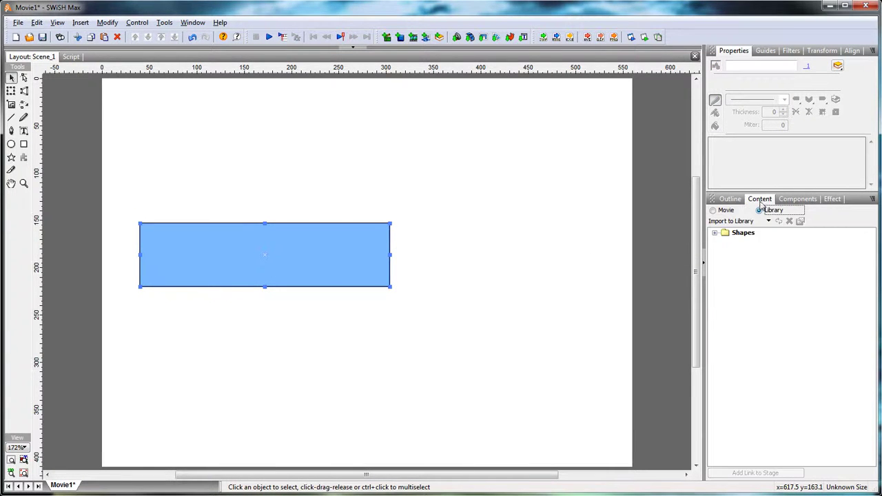
pyautogui.click(715, 234)
pyautogui.click(736, 244)
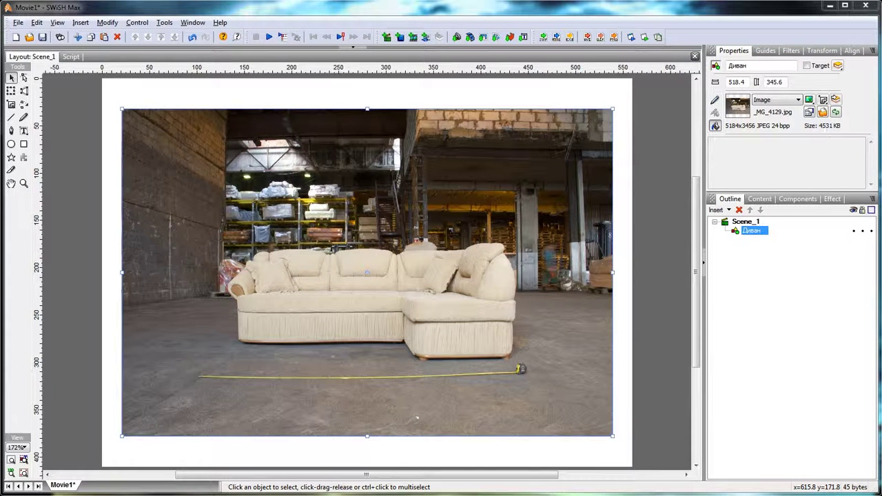
# Export the movie as Диван.swf in the проба folder, replacing the existing file, and check the exported file's size.
pyautogui.click(547, 37)
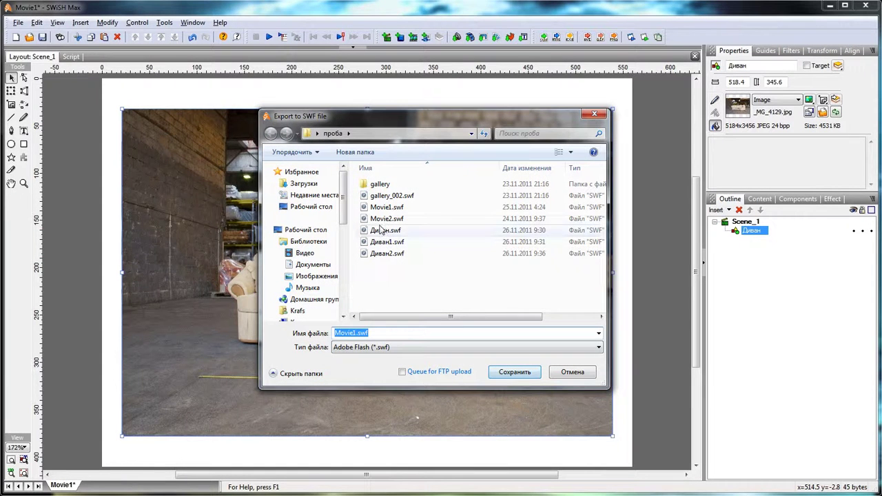
pyautogui.click(390, 231)
pyautogui.click(510, 372)
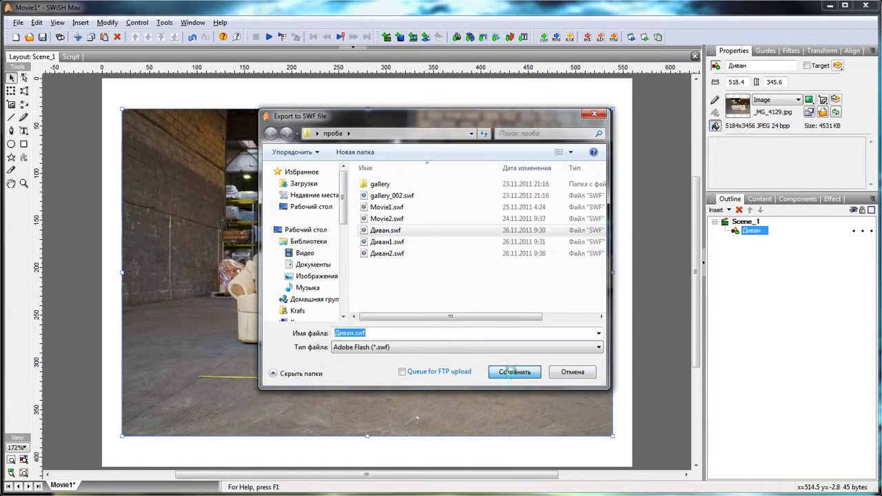
pyautogui.click(561, 247)
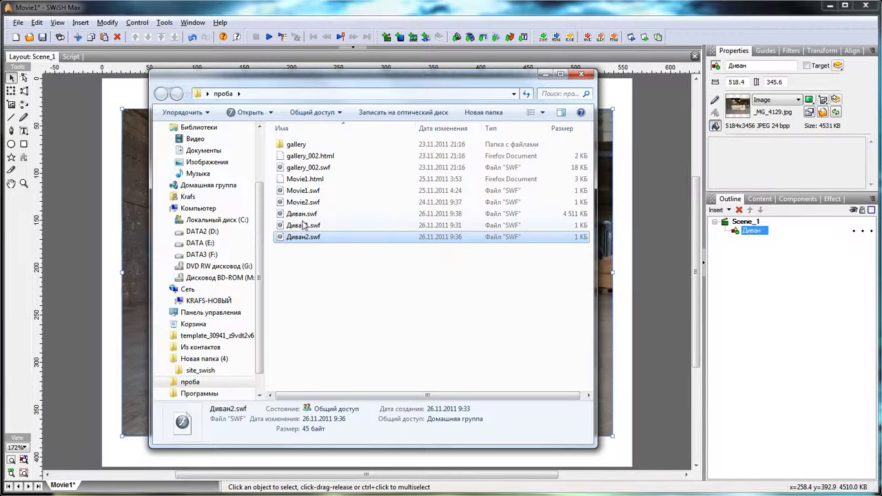
pyautogui.click(304, 215)
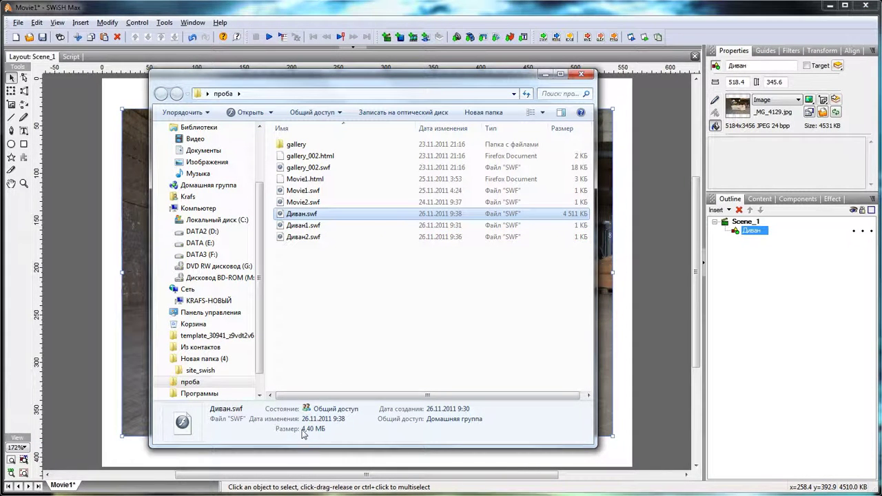
pyautogui.click(544, 73)
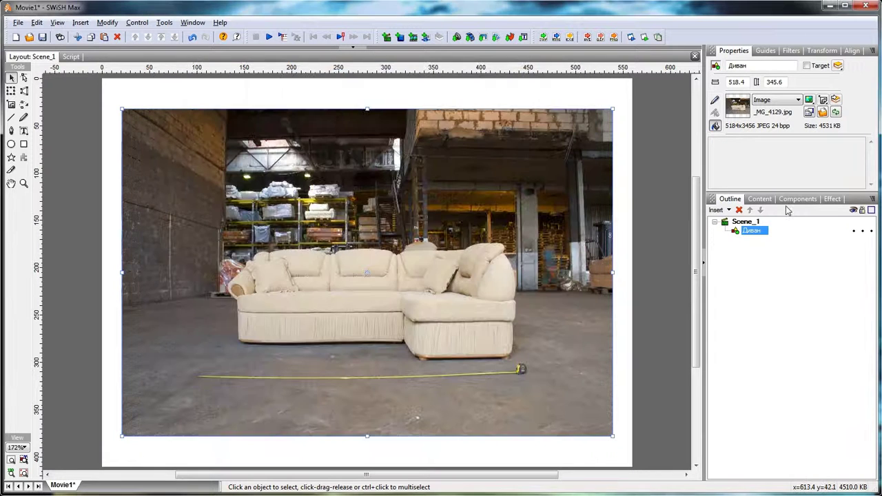
# Add the sofa image to the library with a link under the name Диван and view its entry in the library's Shapes folder.
pyautogui.click(839, 66)
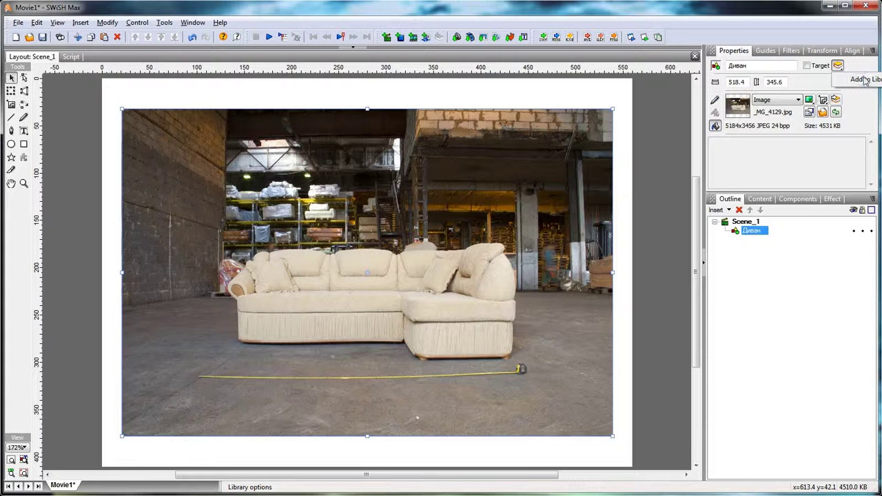
pyautogui.click(864, 80)
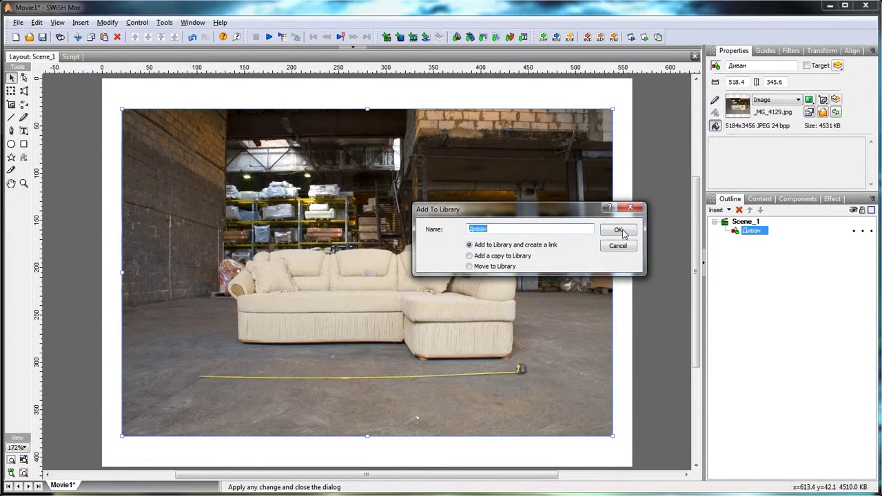
pyautogui.click(619, 232)
pyautogui.click(760, 200)
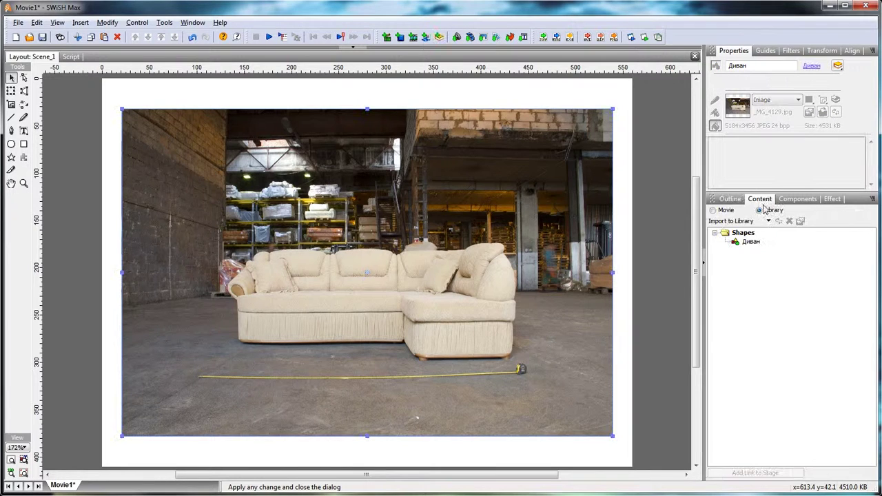
pyautogui.click(744, 242)
# Delete the linked Диван object from Scene_1 in the outline.
pyautogui.click(730, 199)
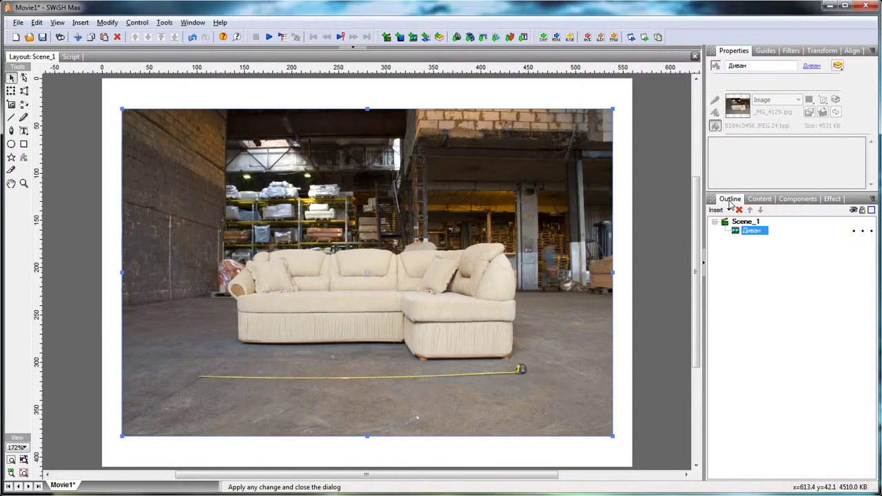
pyautogui.rightClick(737, 234)
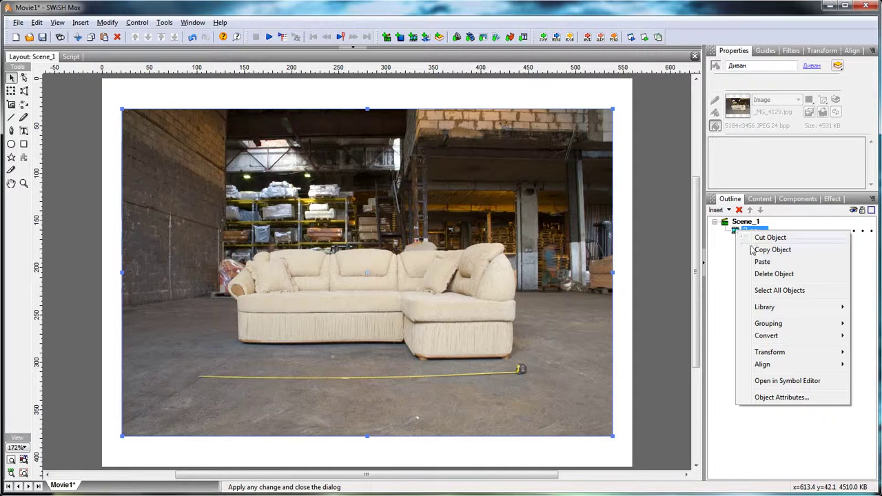
pyautogui.click(761, 273)
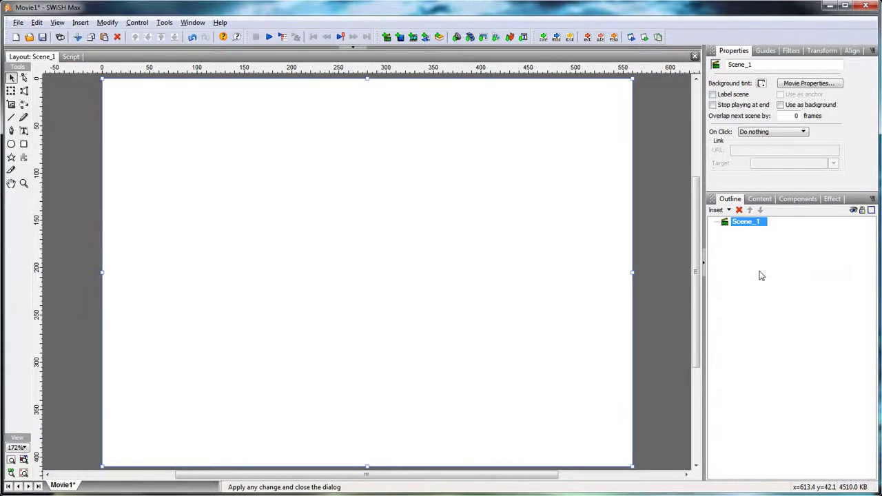
# Export the movie as Диван1.swf in the проба folder, replacing the existing file, and check the exported file's size.
pyautogui.click(543, 36)
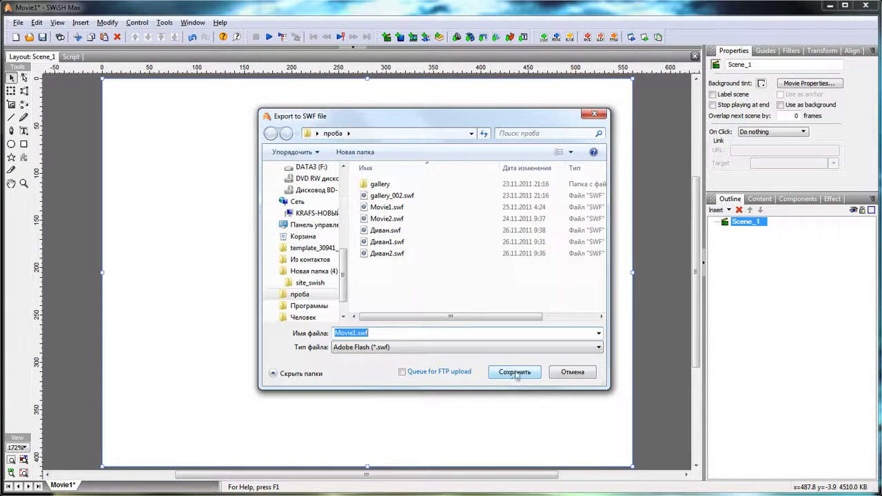
pyautogui.click(387, 243)
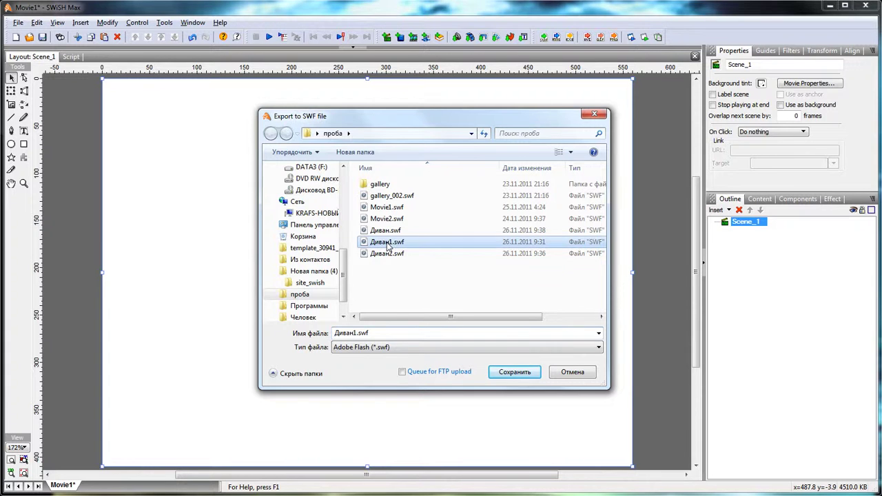
pyautogui.click(515, 373)
pyautogui.click(560, 247)
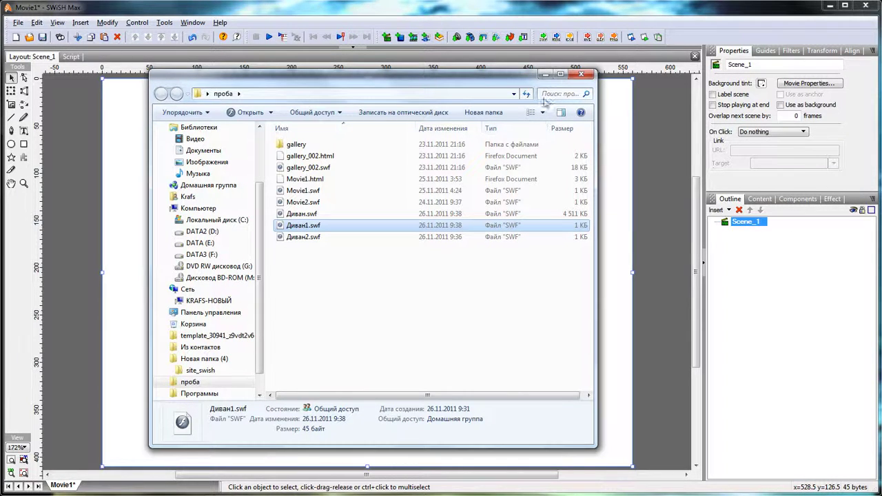
pyautogui.click(543, 74)
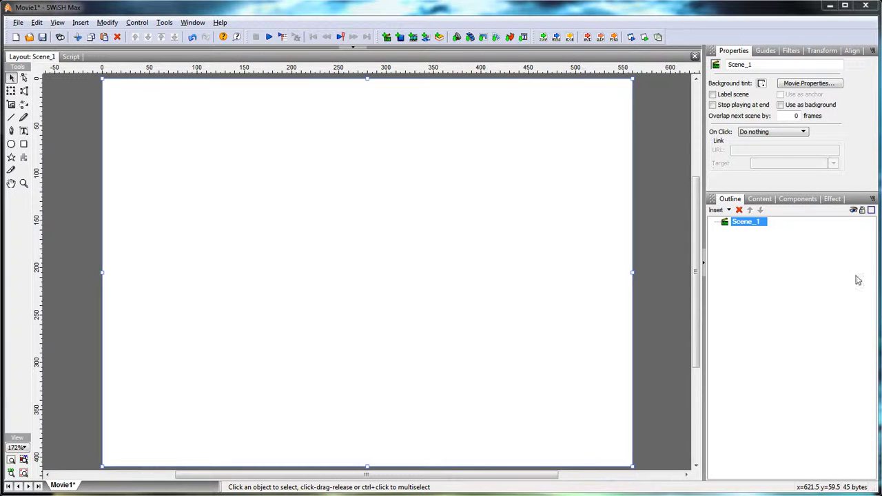
# Undo the deletion of the Диван object and break its link to the library.
pyautogui.click(192, 37)
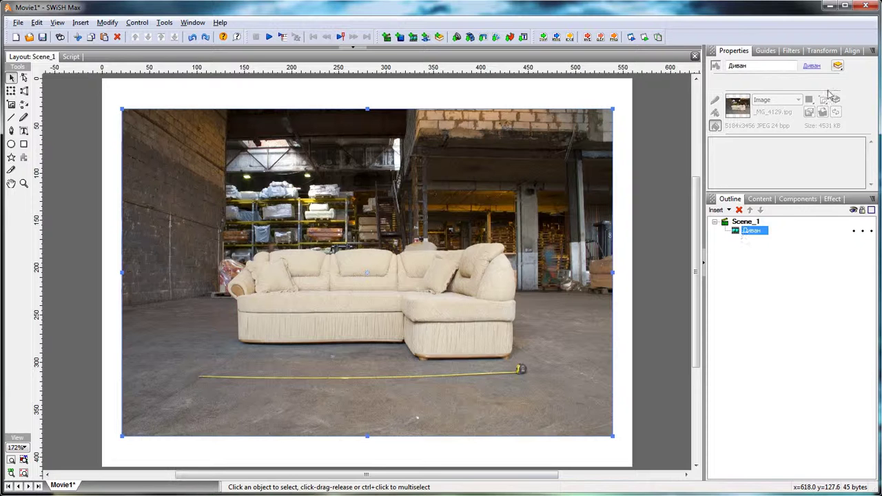
pyautogui.click(838, 67)
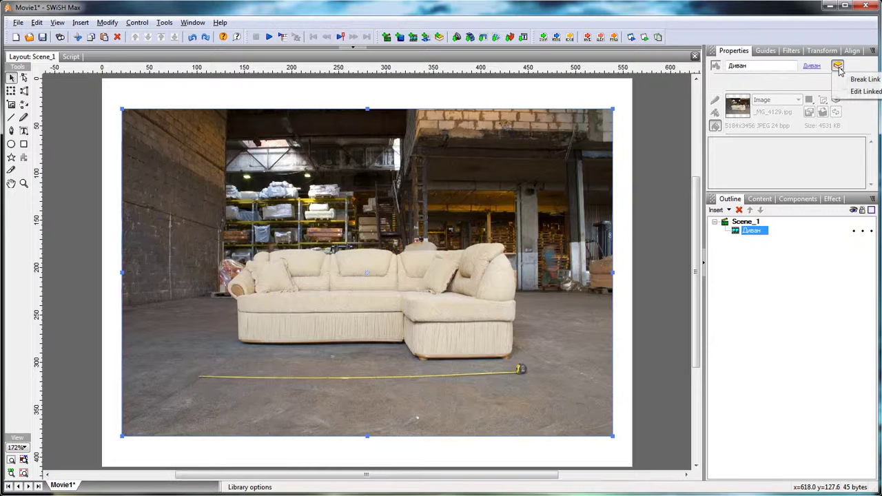
pyautogui.click(863, 79)
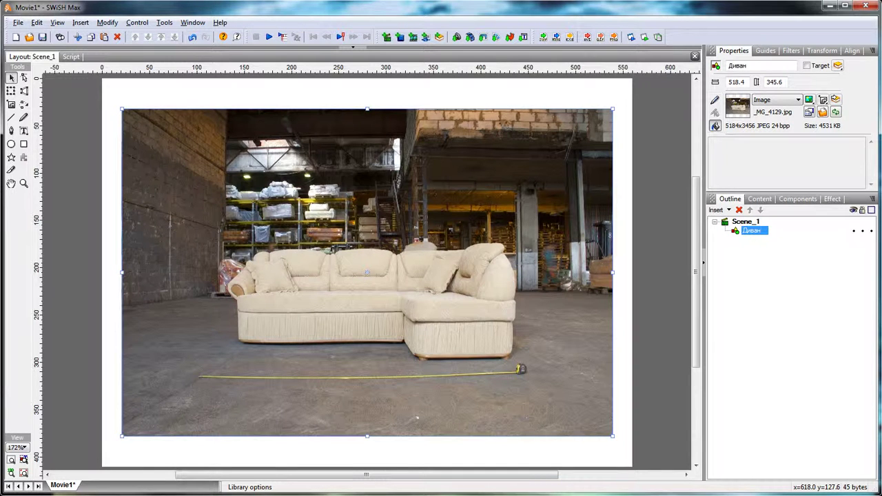
# Review the library's contents and the scene outline, and display the list of available components.
pyautogui.click(761, 199)
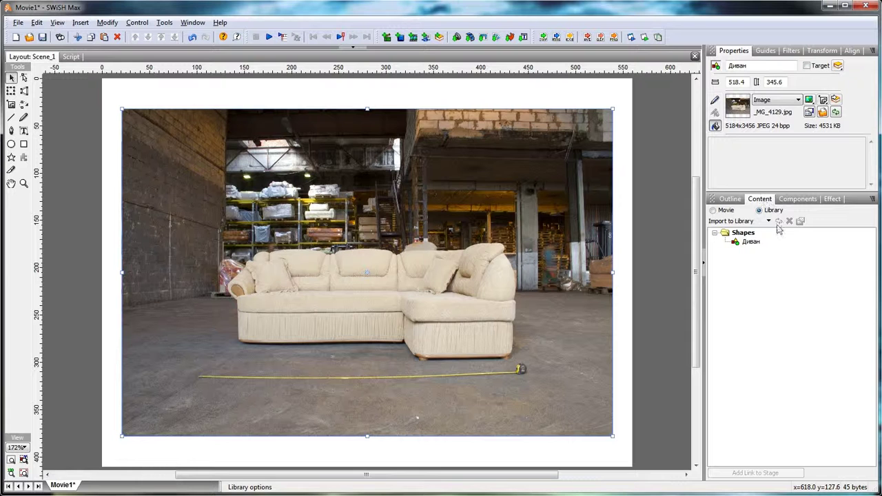
pyautogui.click(730, 199)
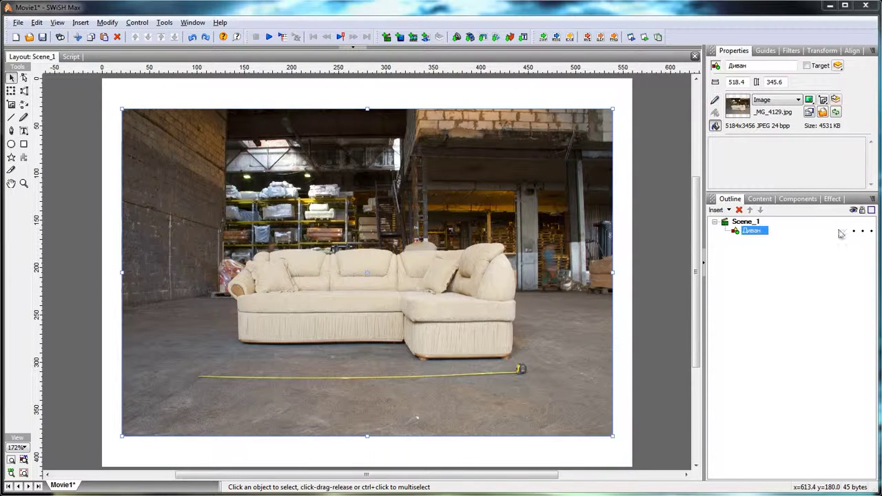
pyautogui.click(798, 199)
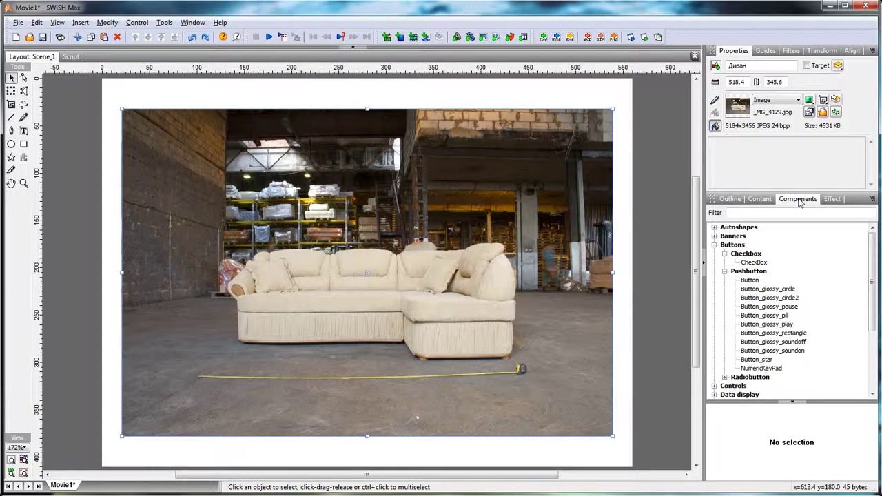